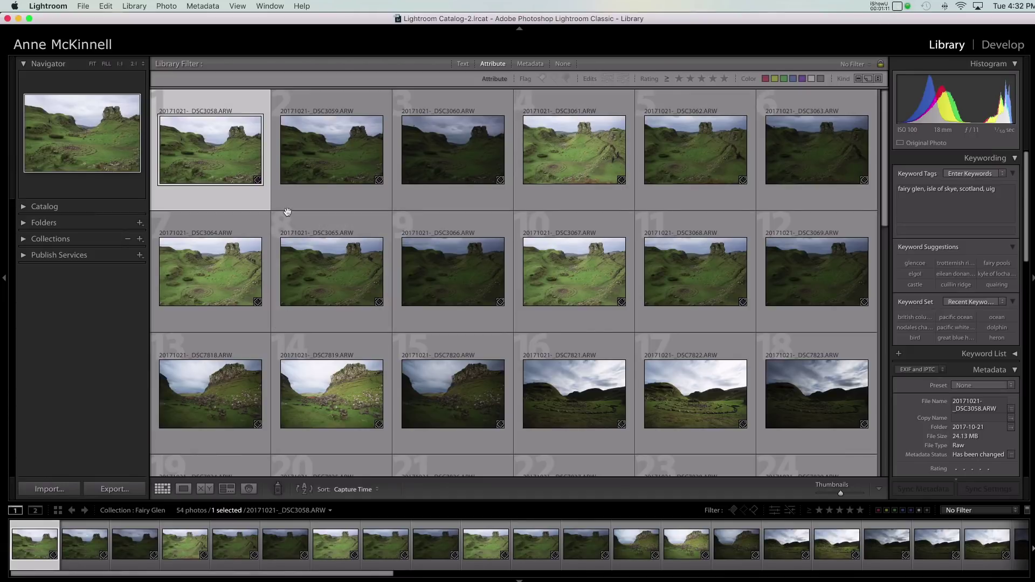
Preview the first three Fairy Glen photos enlarged, then return to the thumbnail grid.
click(184, 489)
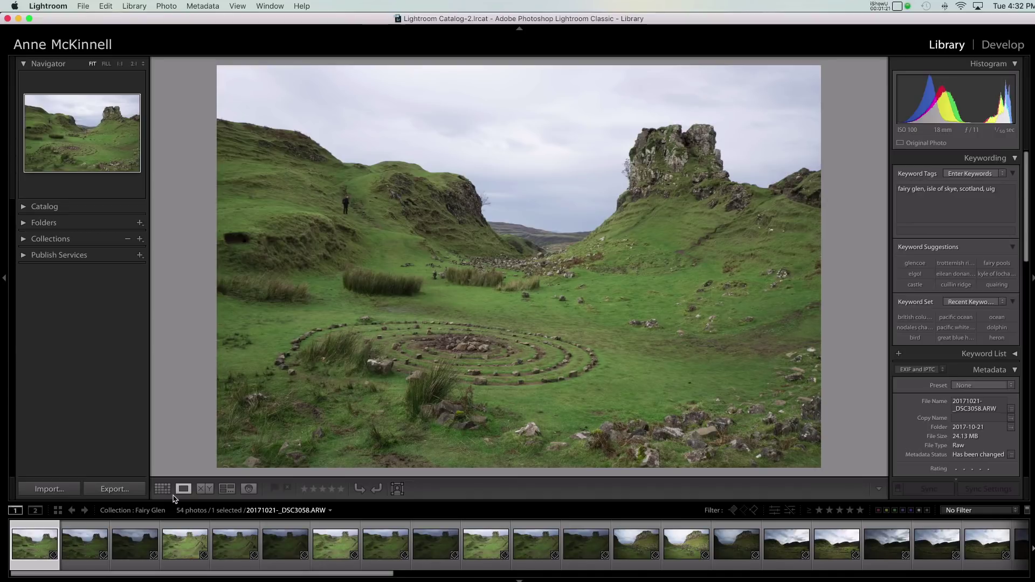
key(Right)
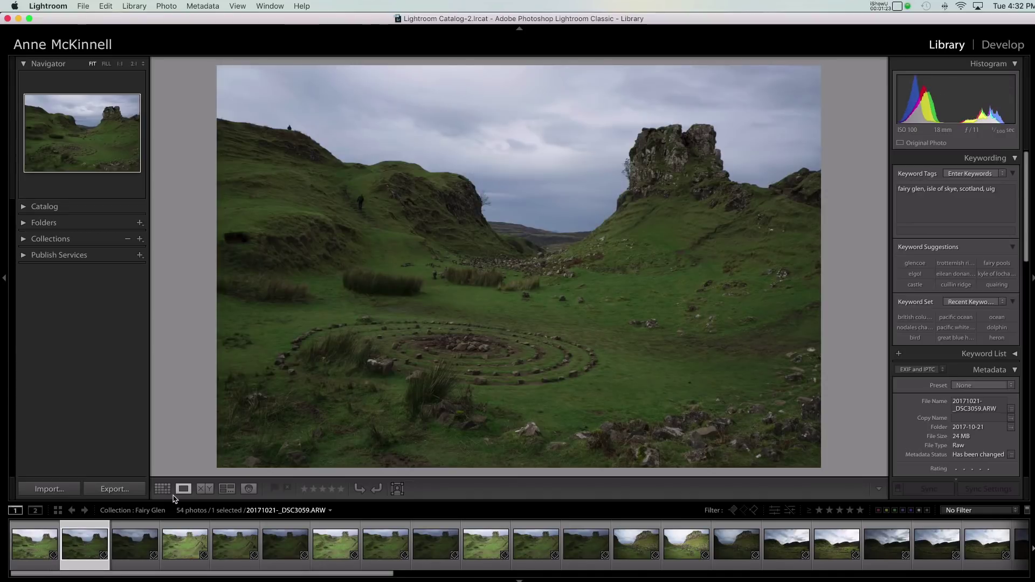
key(Right)
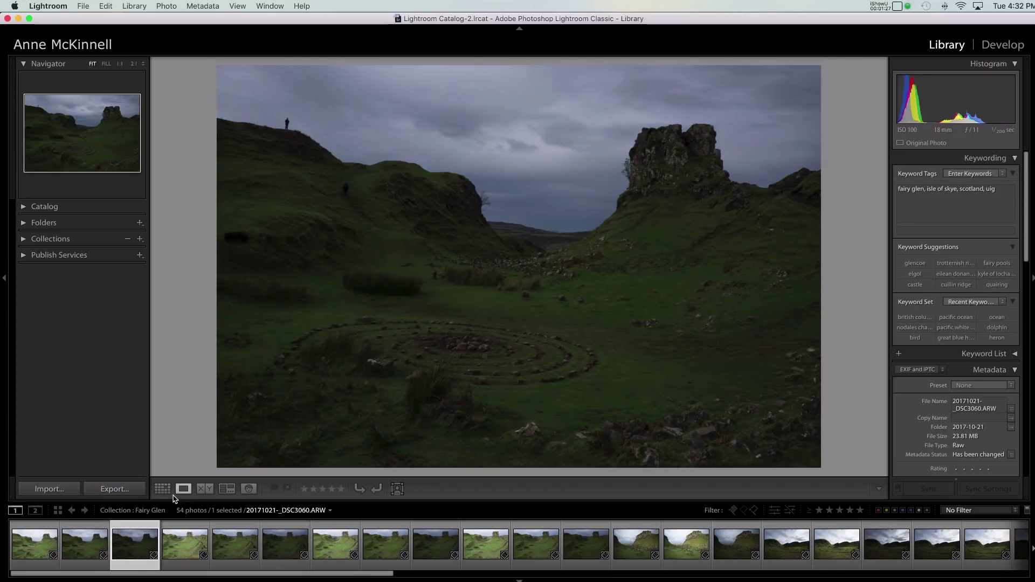
click(162, 488)
Select all 54 photos and build standard-sized previews for them from the Library menu.
click(205, 141)
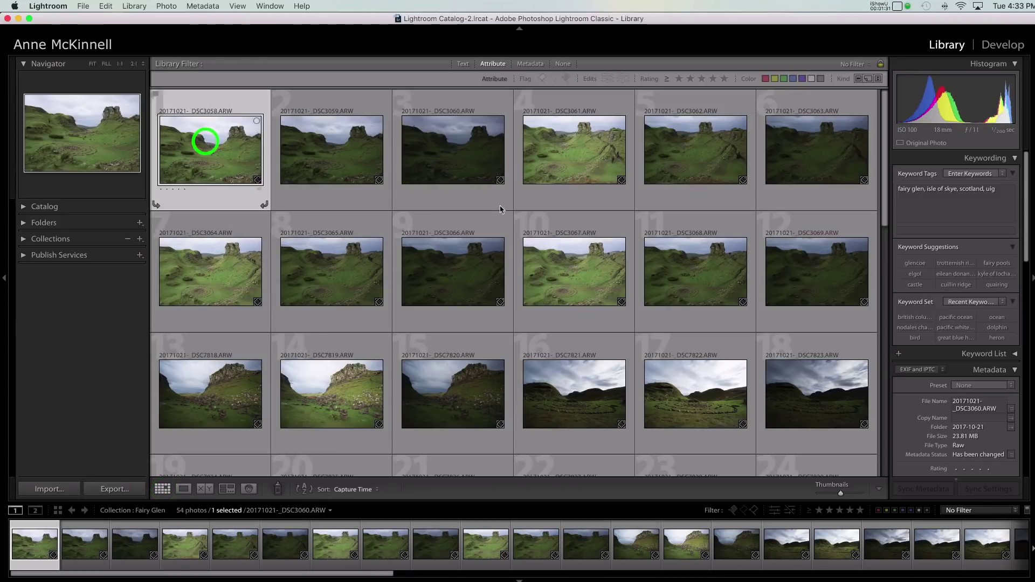
drag(884, 148, 888, 442)
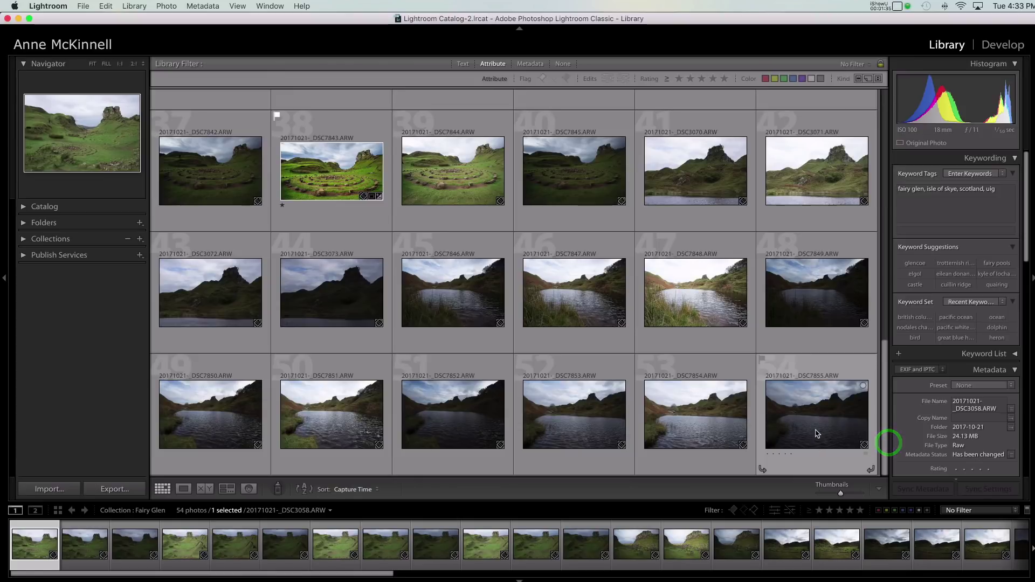
shift+click(816, 436)
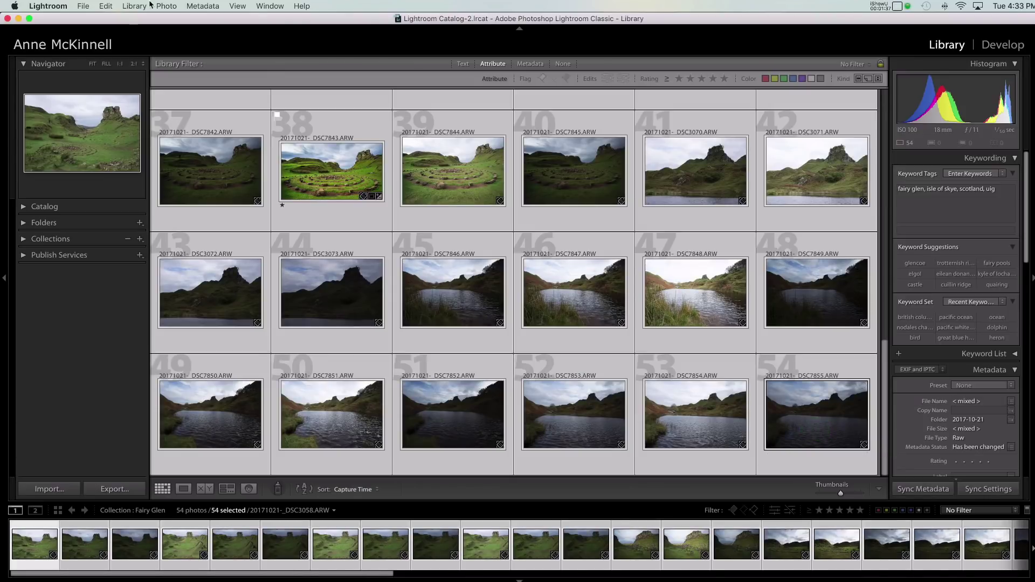
click(132, 6)
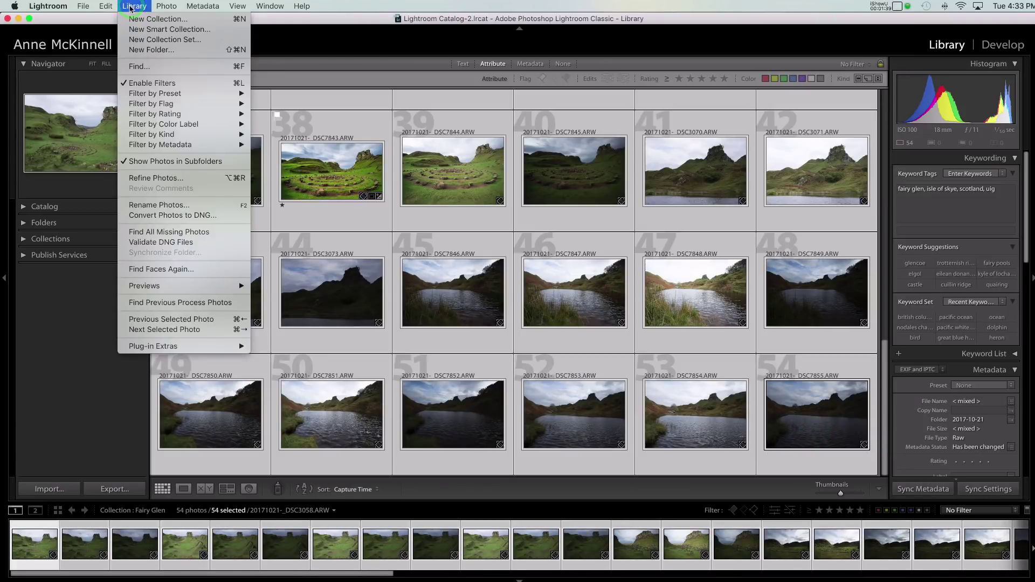
mouse_move(183, 291)
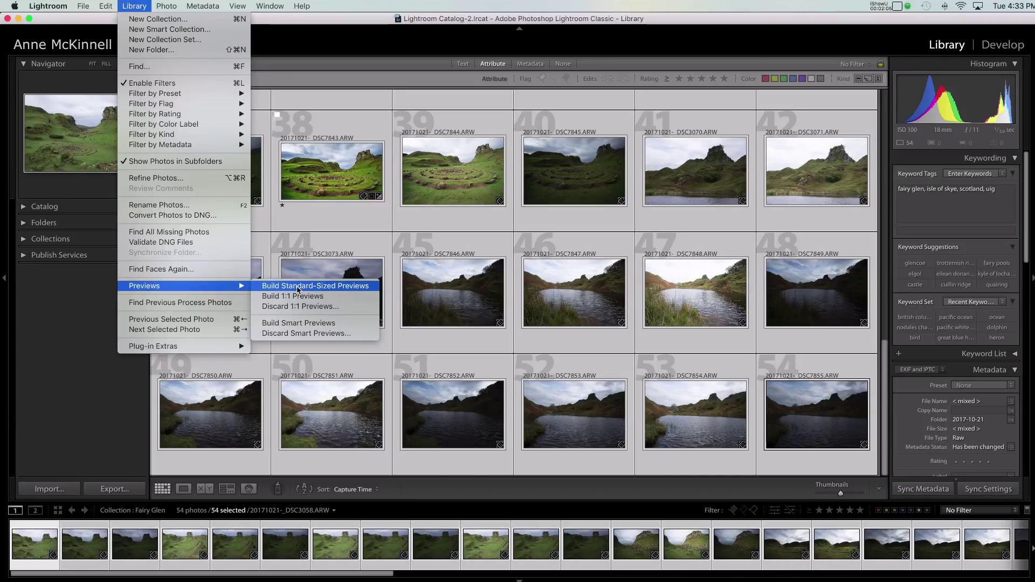
click(298, 288)
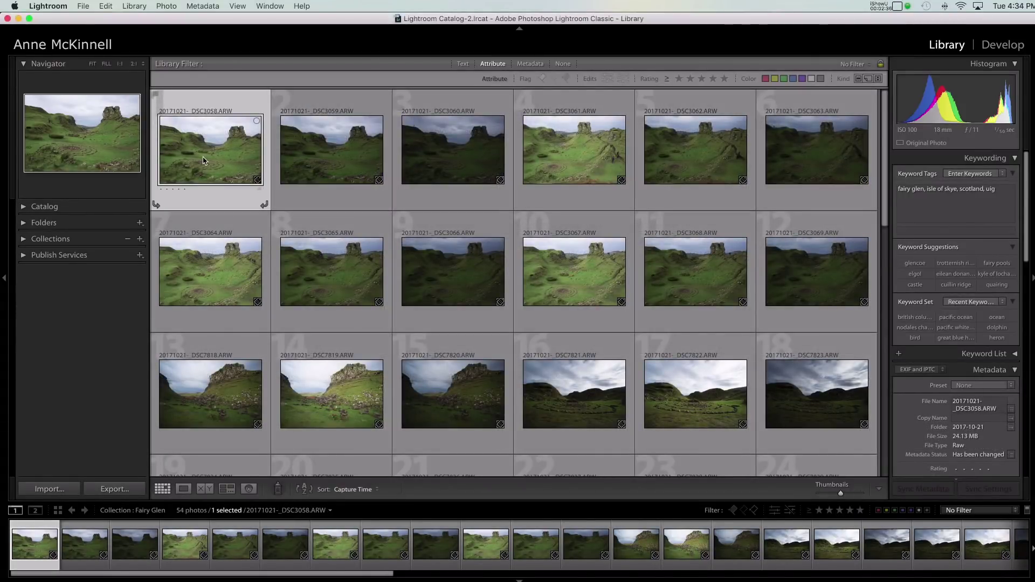
Flag _DSC3058.ARW as a pick in Loupe view, then show _DSC3059.ARW enlarged.
click(184, 489)
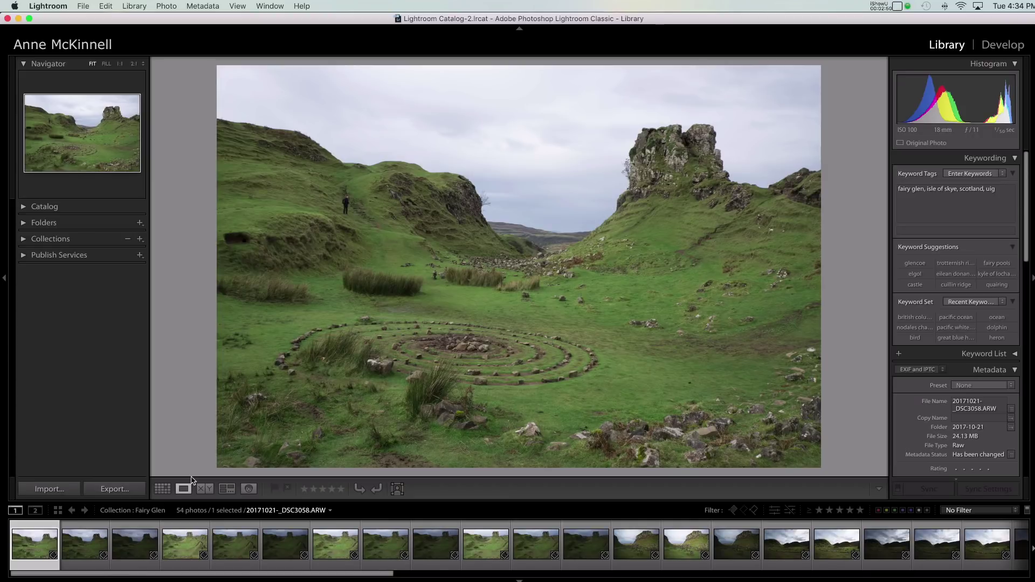
key(p)
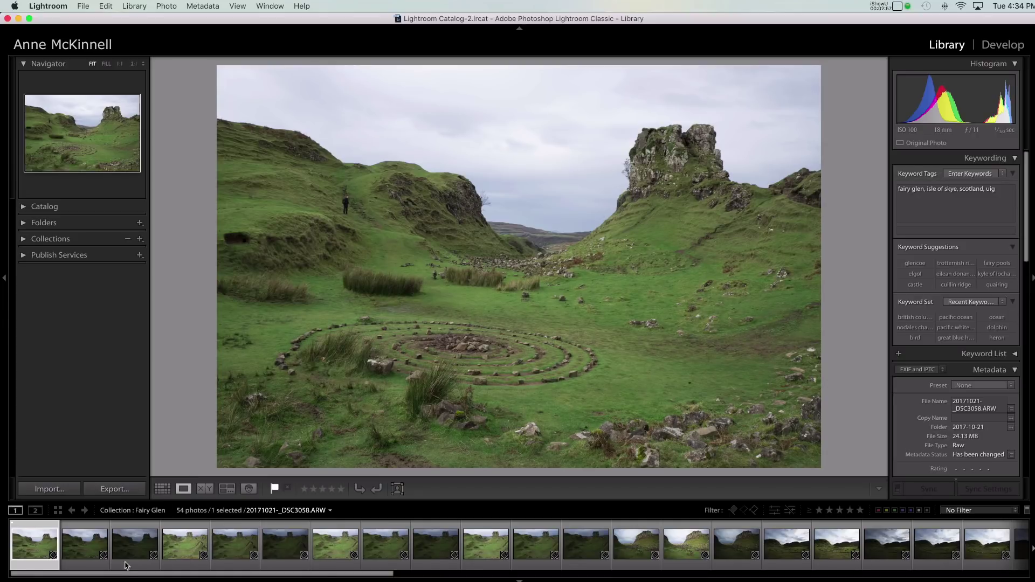
click(84, 549)
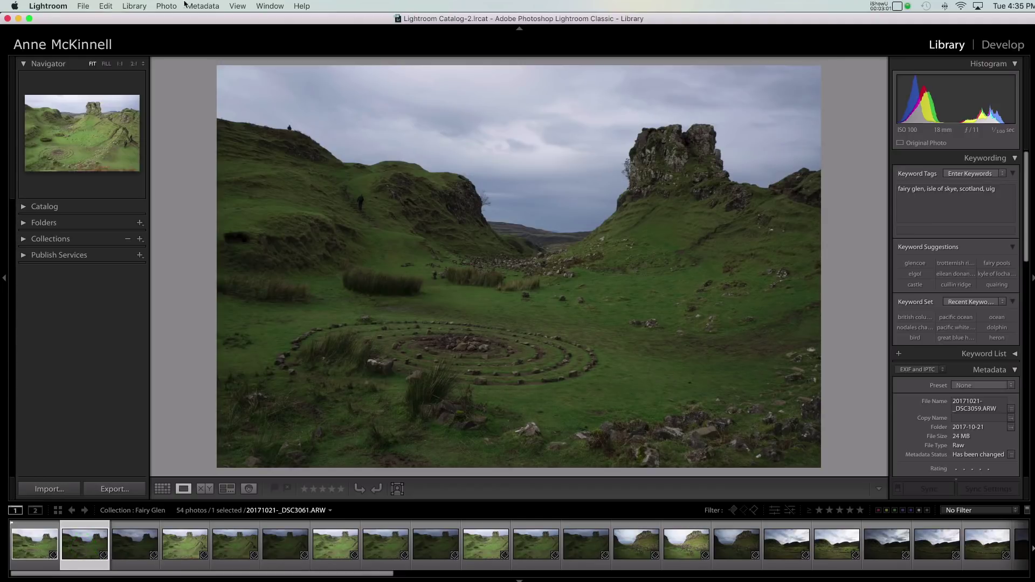
Enable Auto Advance, flag three photos as picks, then unflag them starting from the first thumbnail.
click(167, 6)
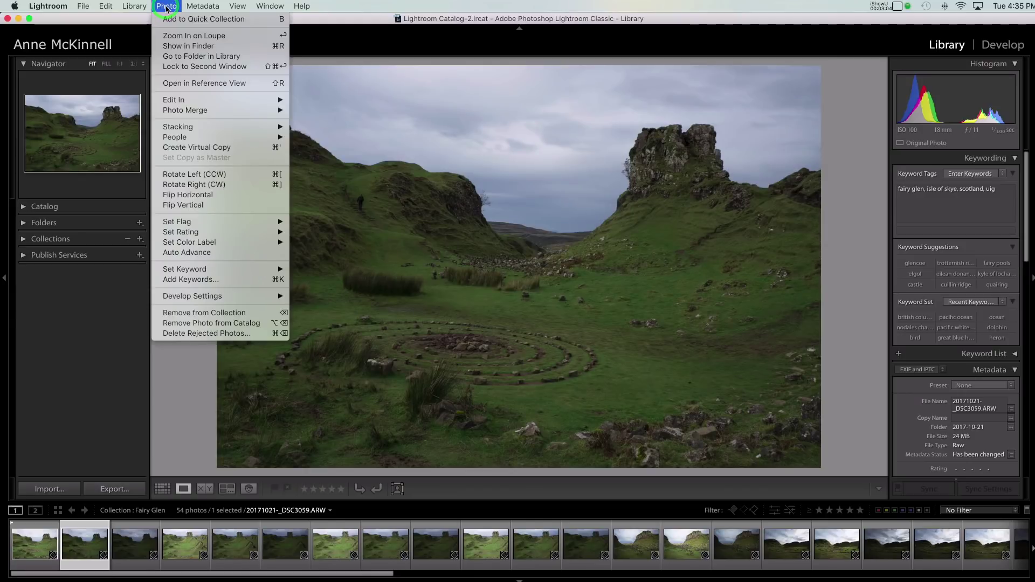
click(179, 254)
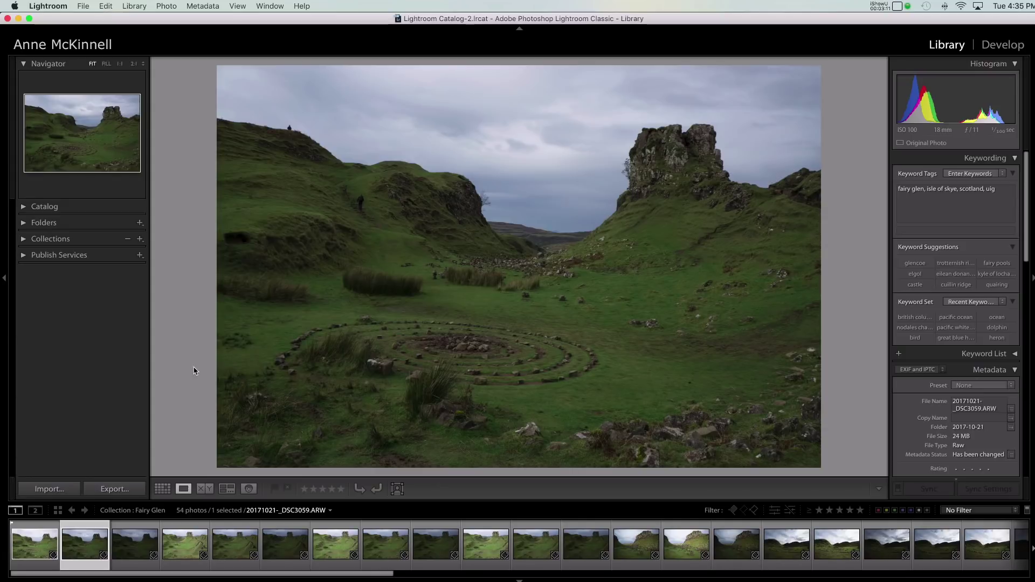
key(p)
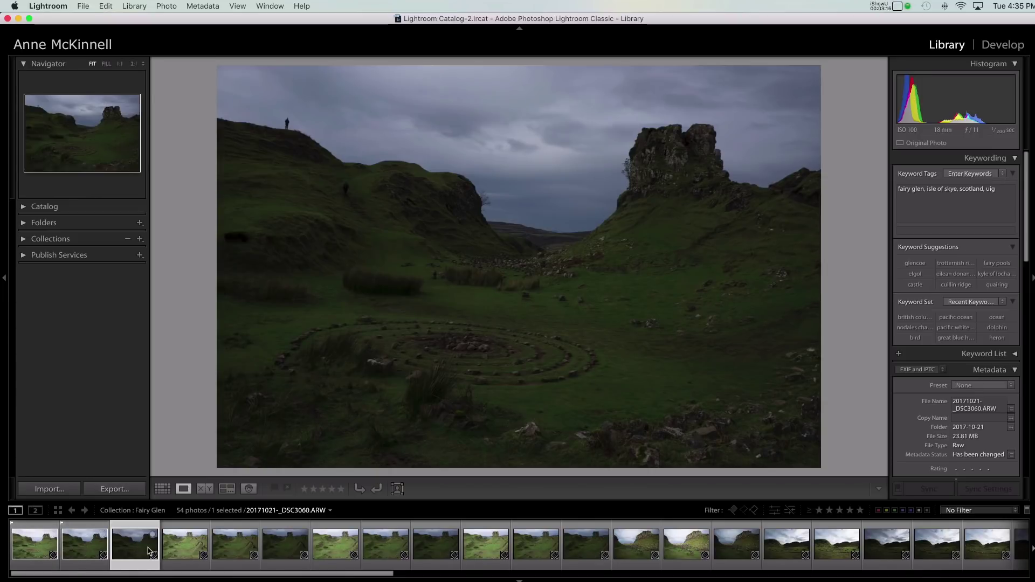
key(p)
key(p)
key(p)
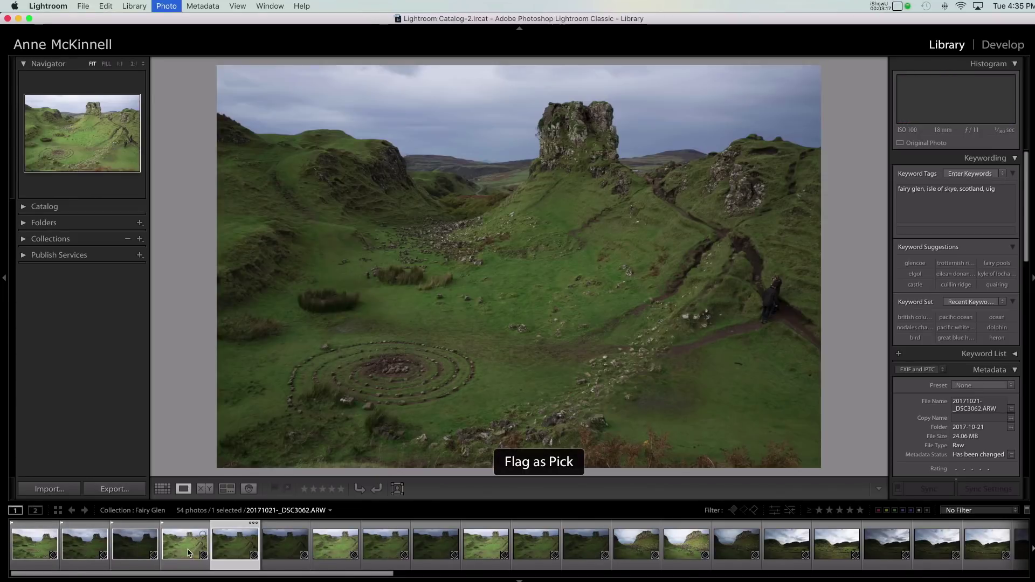
key(p)
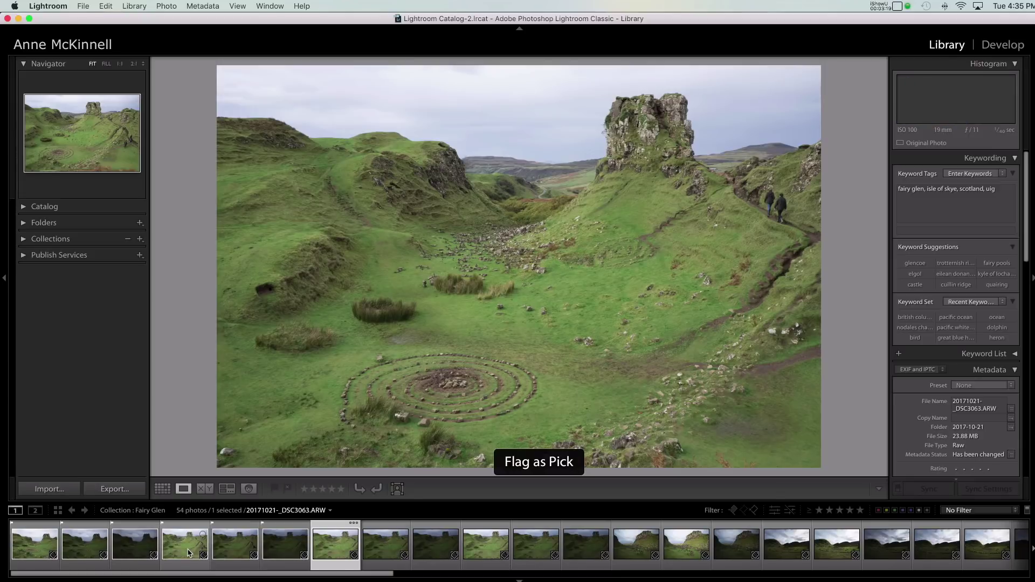
click(32, 545)
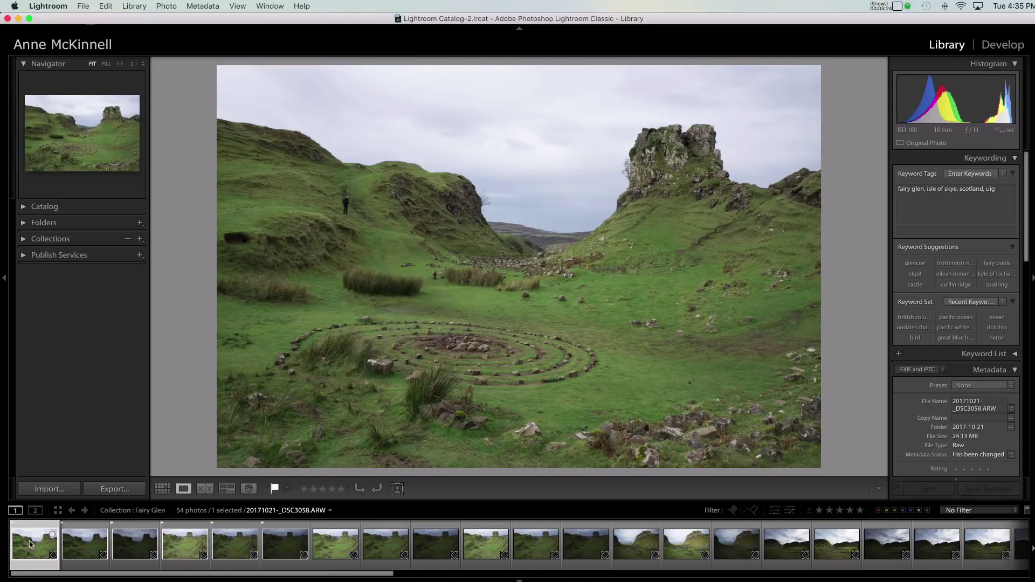
key(u)
key(u)
key(u)
key(u)
key(u)
key(u)
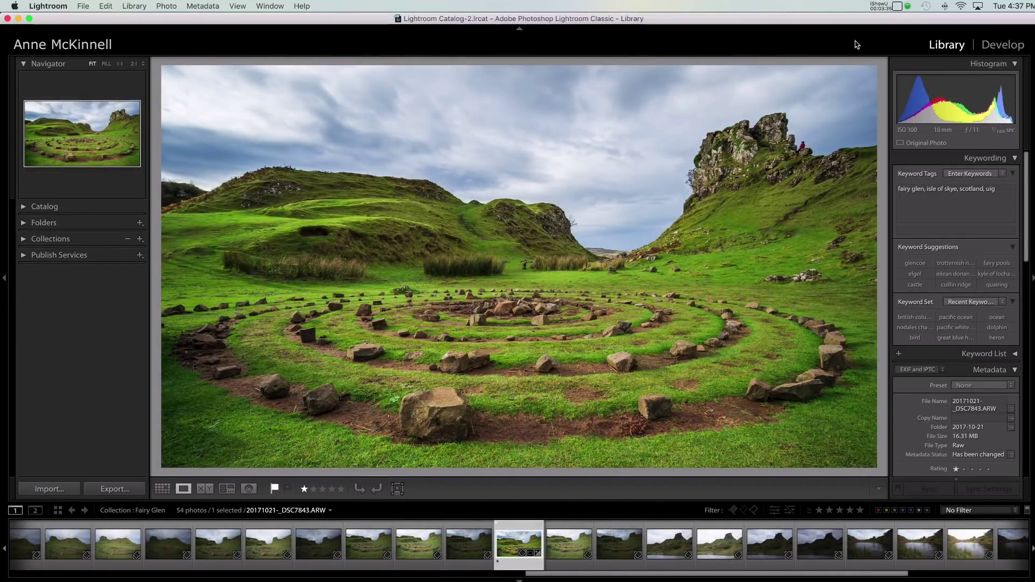
Open _DSC7843.ARW in Develop and review its panels from Basic down to Effects.
click(1003, 48)
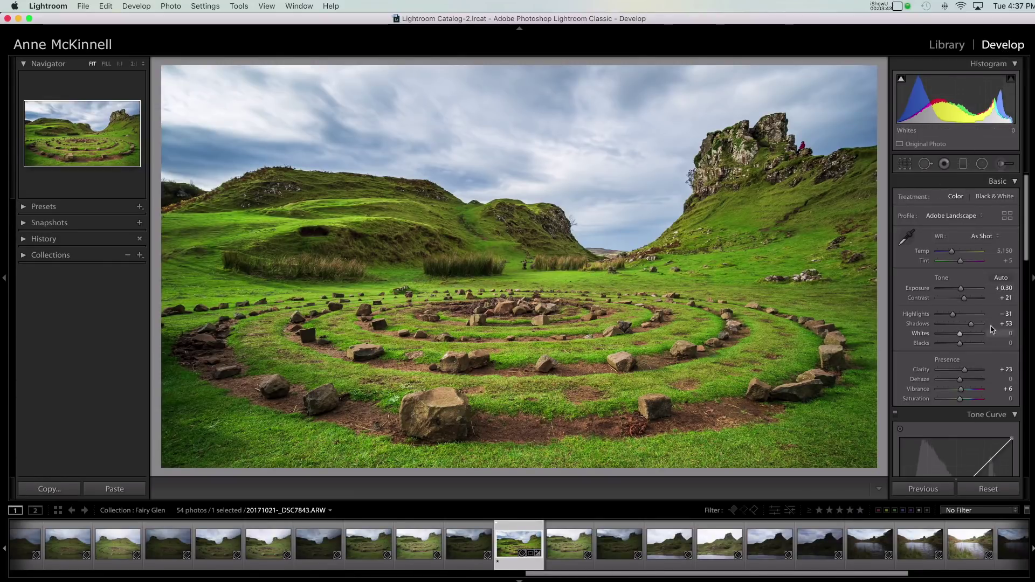
scroll(986, 269, down, 4)
scroll(982, 298, down, 5)
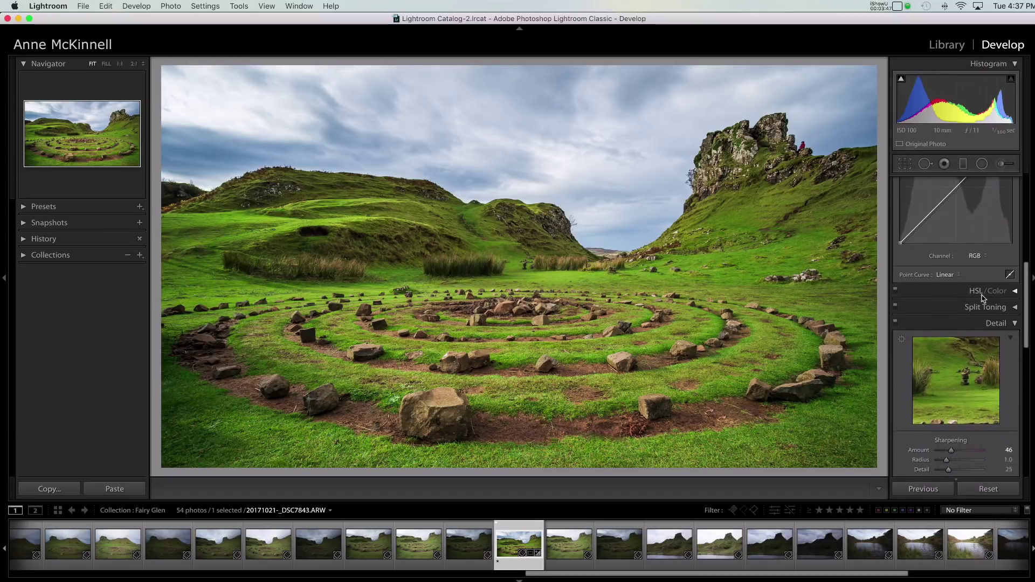
scroll(982, 298, down, 2)
scroll(981, 295, down, 8)
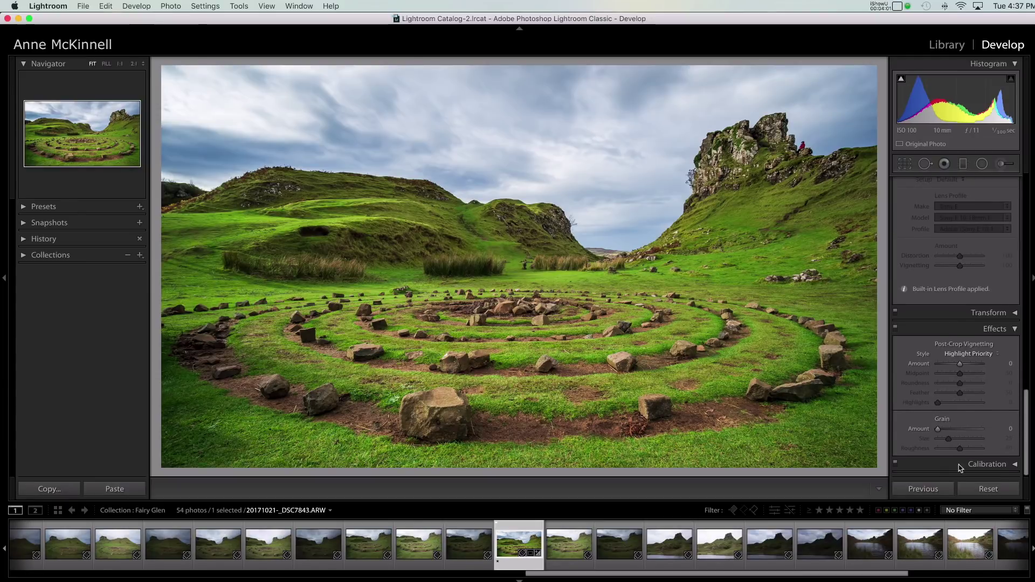
Turn on Solo Mode for the Develop panels and collapse the Effects section.
right_click(944, 331)
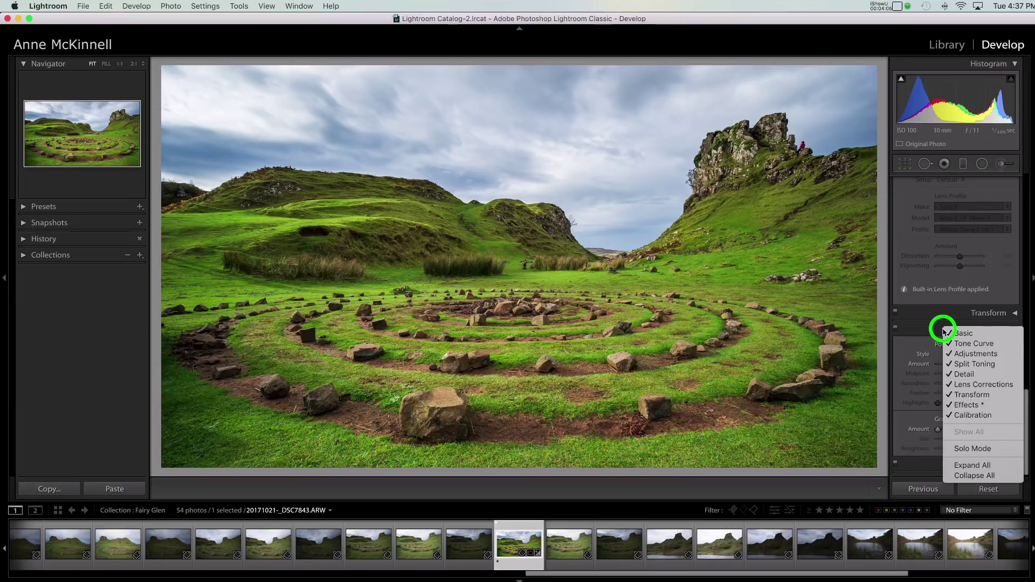
click(983, 451)
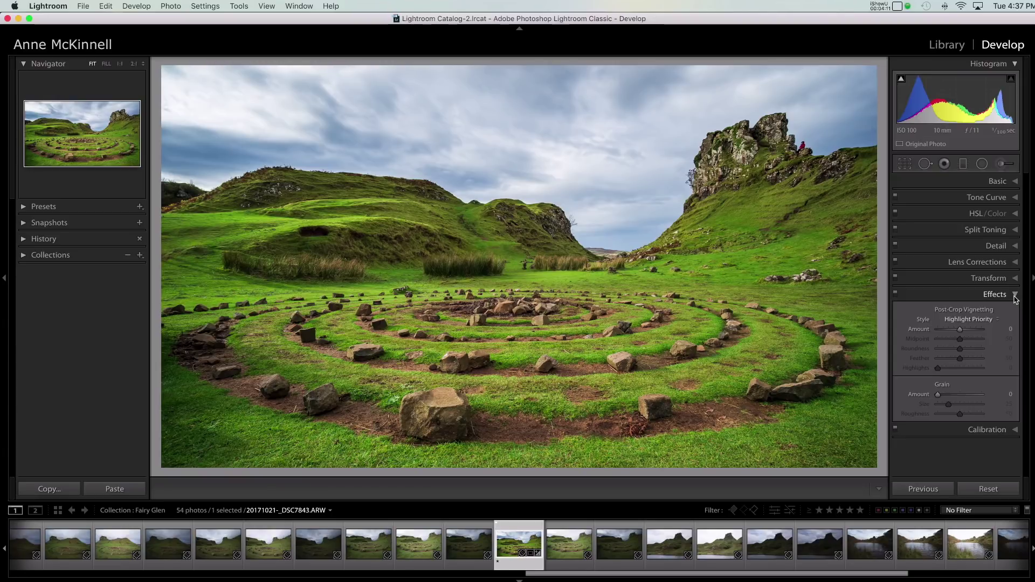
click(1014, 296)
Open Basic, then the Detail section showing sharpening Amount 46 and Luminance noise reduction 20.
click(1015, 183)
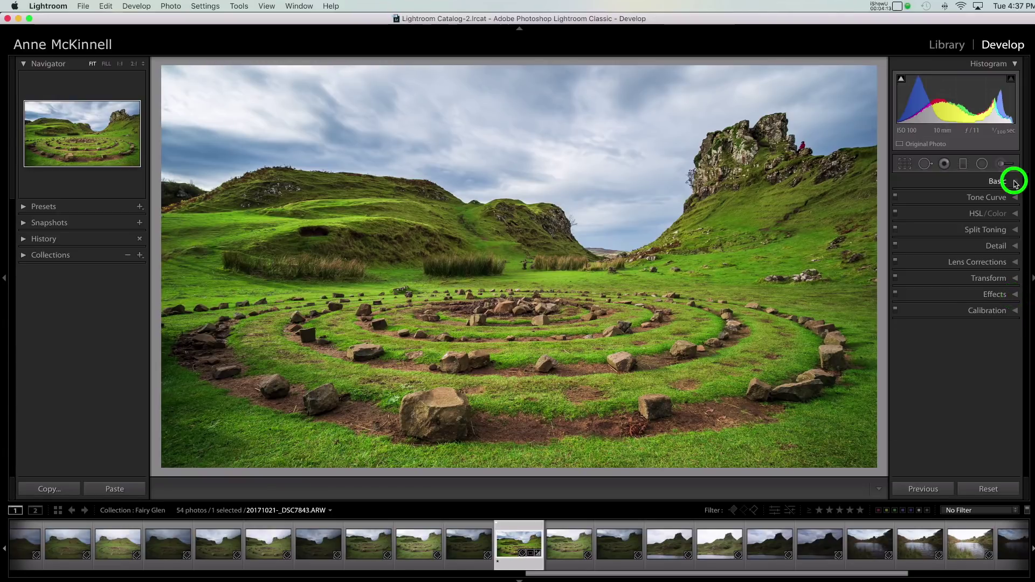
scroll(975, 372, down, 2)
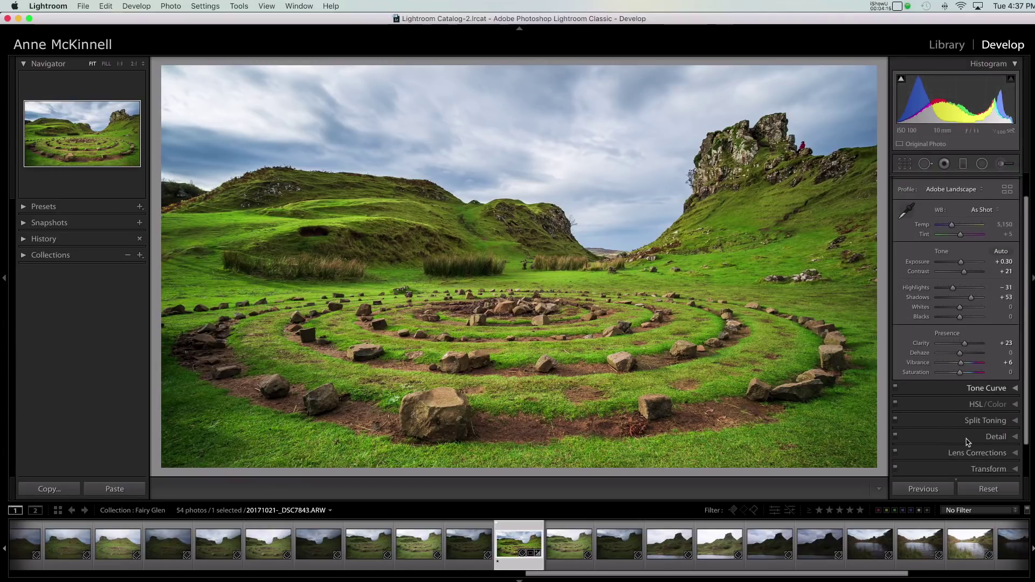
click(1016, 438)
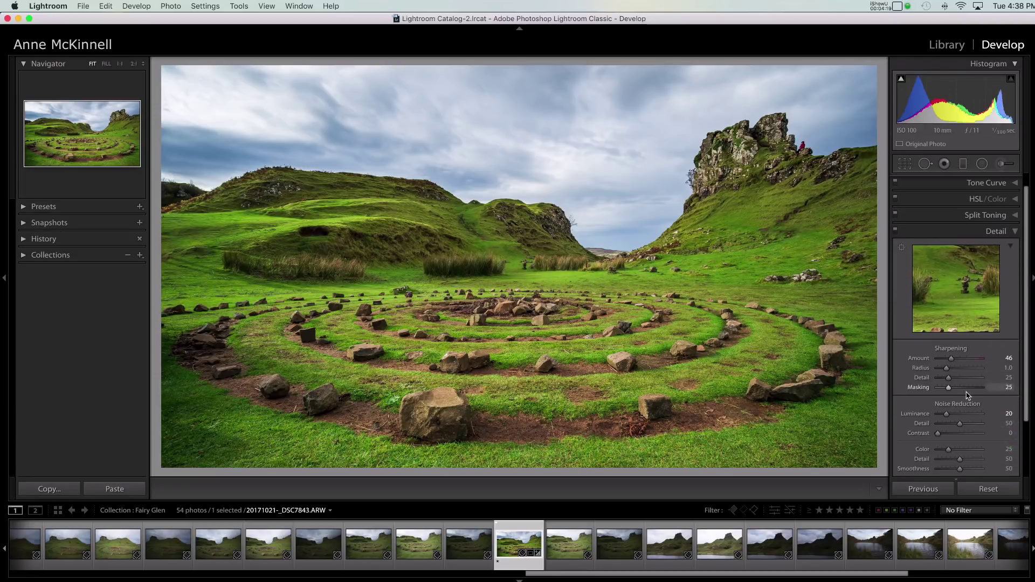
scroll(967, 395, down, 2)
scroll(968, 396, up, 3)
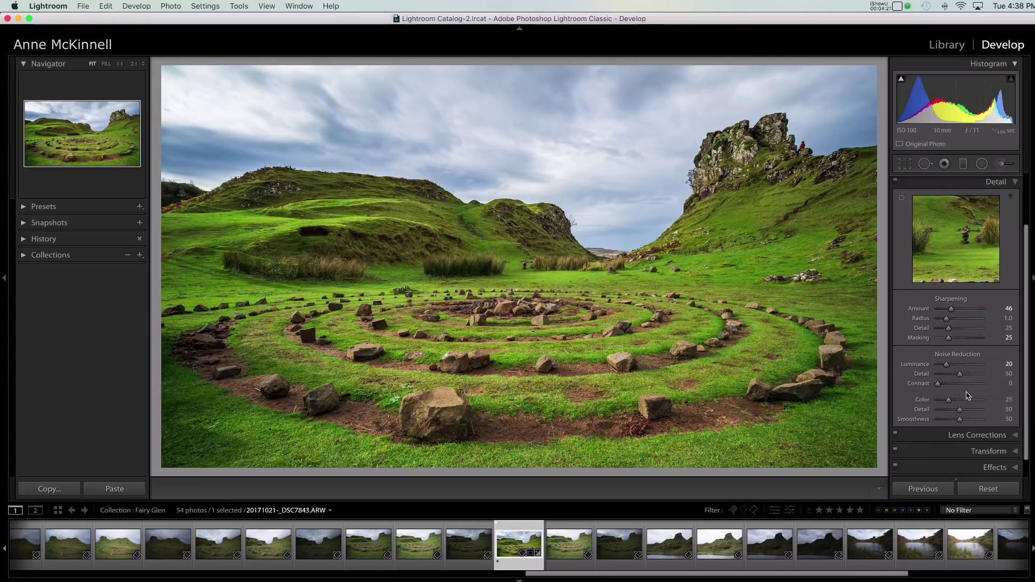
scroll(968, 395, down, 2)
scroll(968, 395, down, 1)
Expand Basic, try Dehaze at about +48, then reset Dehaze to 0.
drag(1028, 238, 1023, 197)
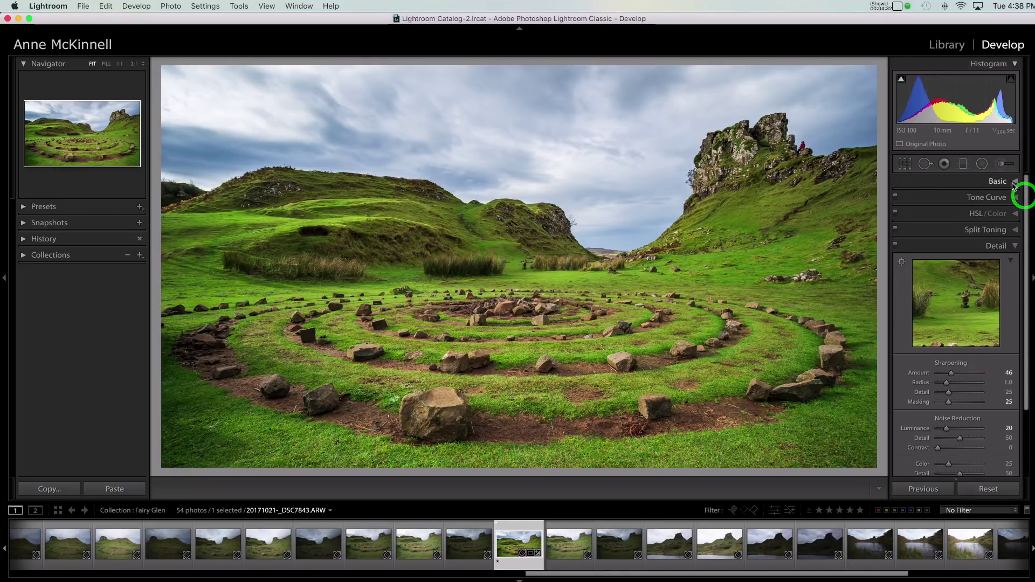
click(1015, 182)
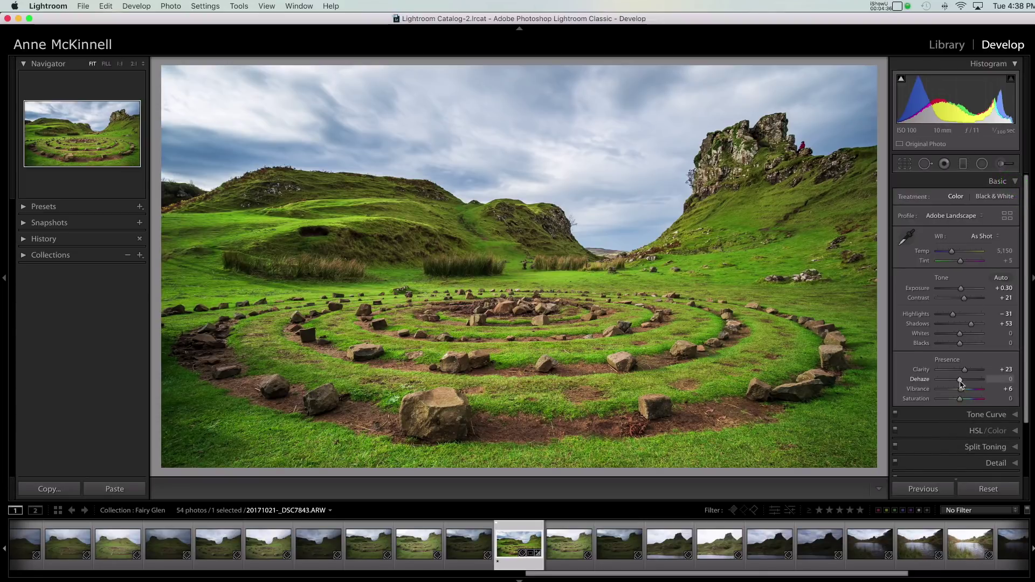
drag(960, 382, 970, 384)
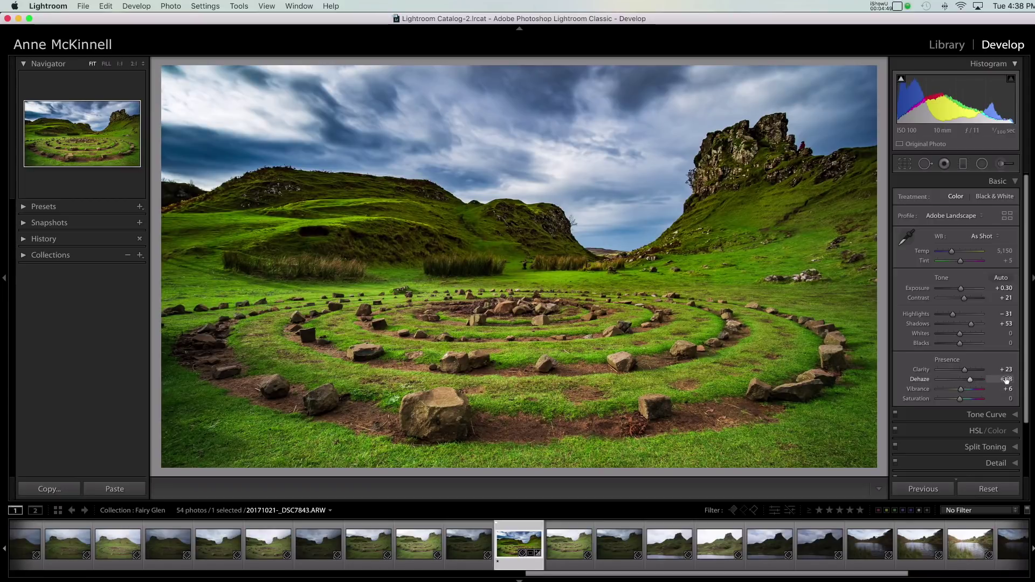
double_click(920, 382)
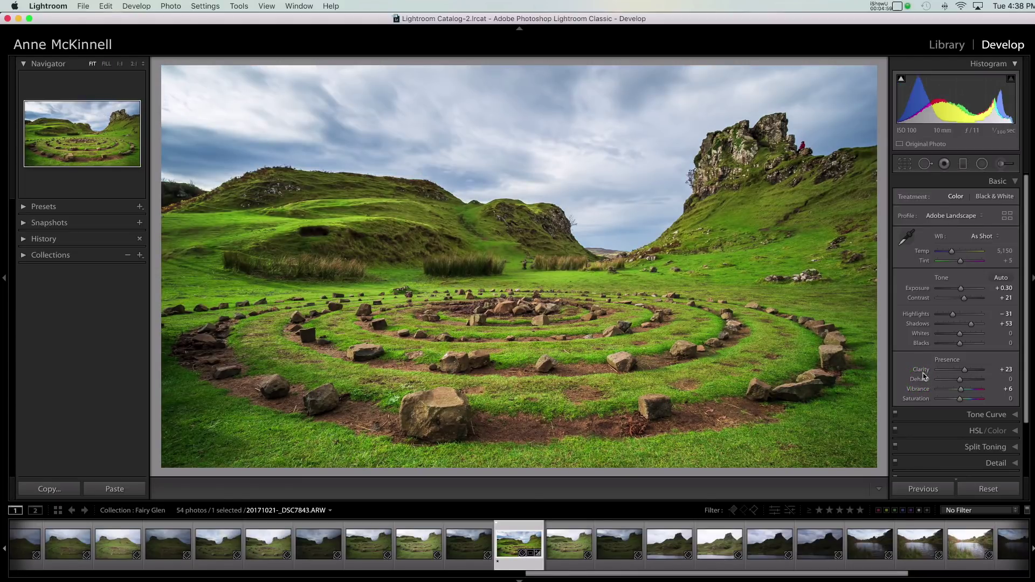
Reset Highlights and Shadows, then undo to restore Highlights -31 and Shadows +53.
double_click(919, 313)
double_click(919, 325)
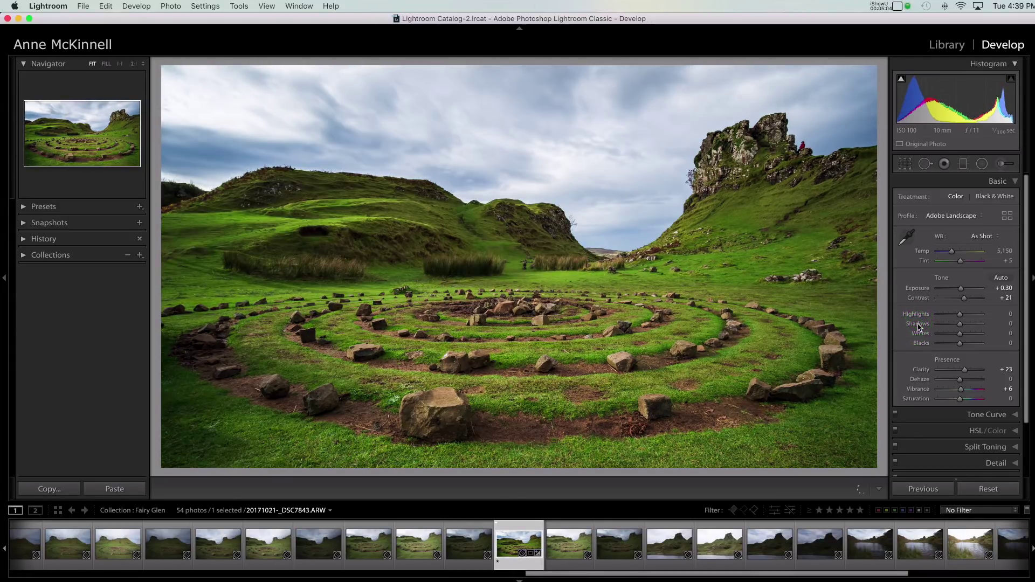
key(super+z)
key(super+z)
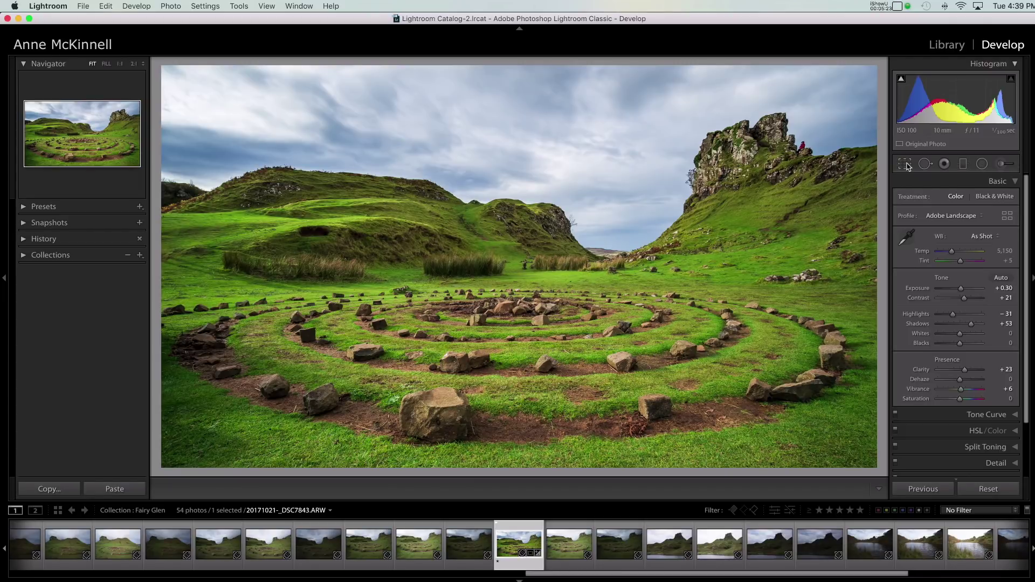
click(905, 165)
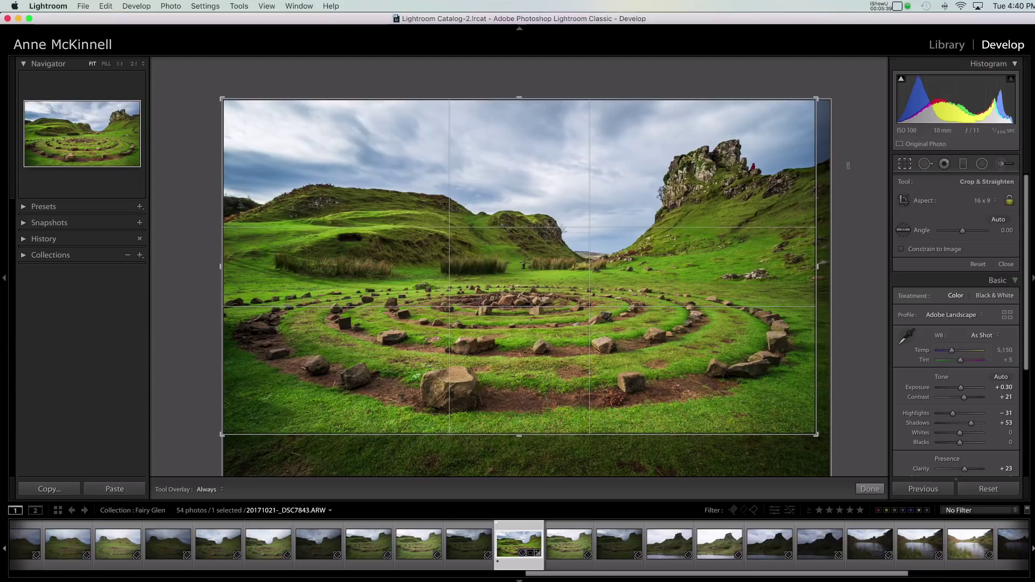
key(o)
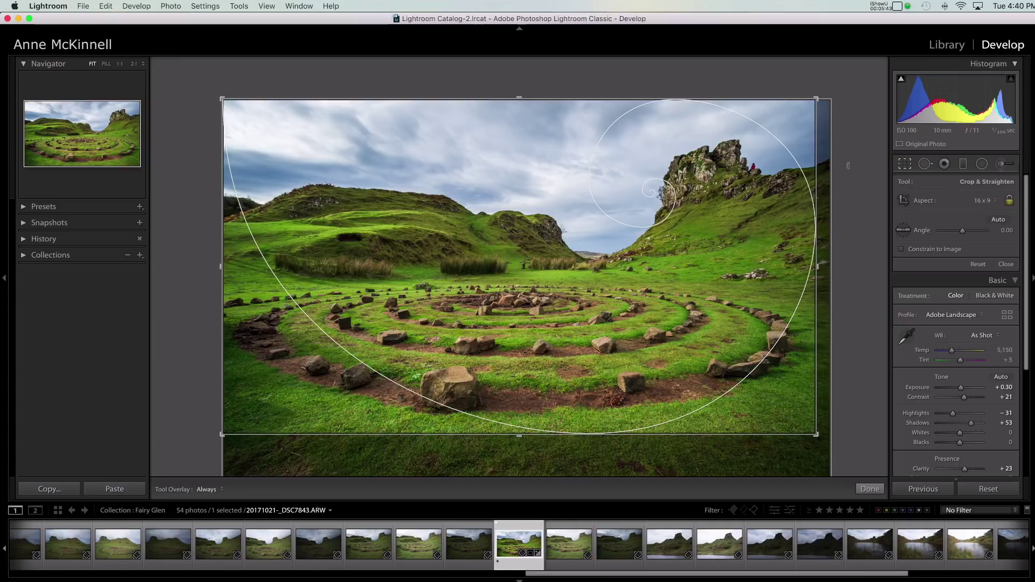
key(o)
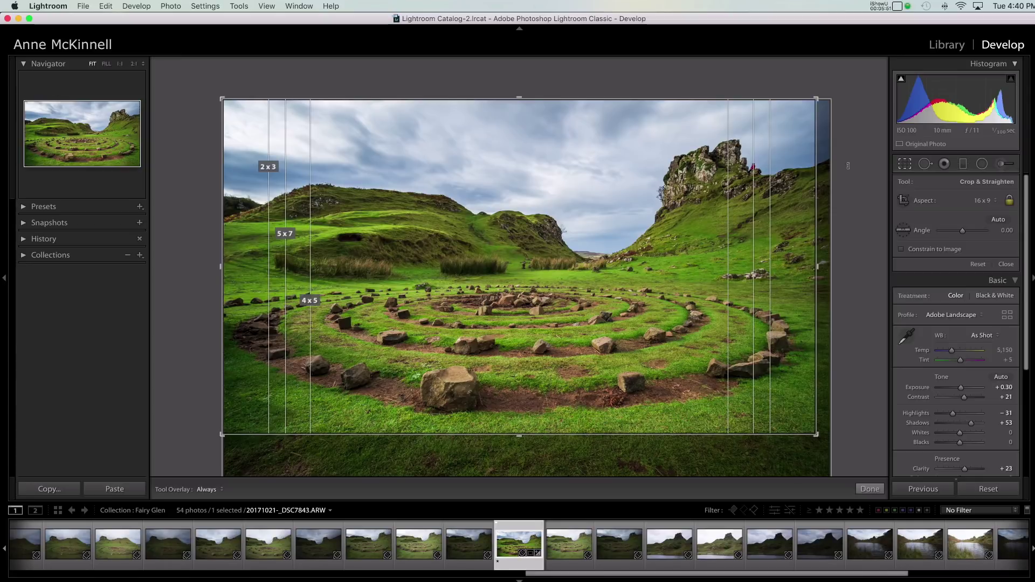
key(o)
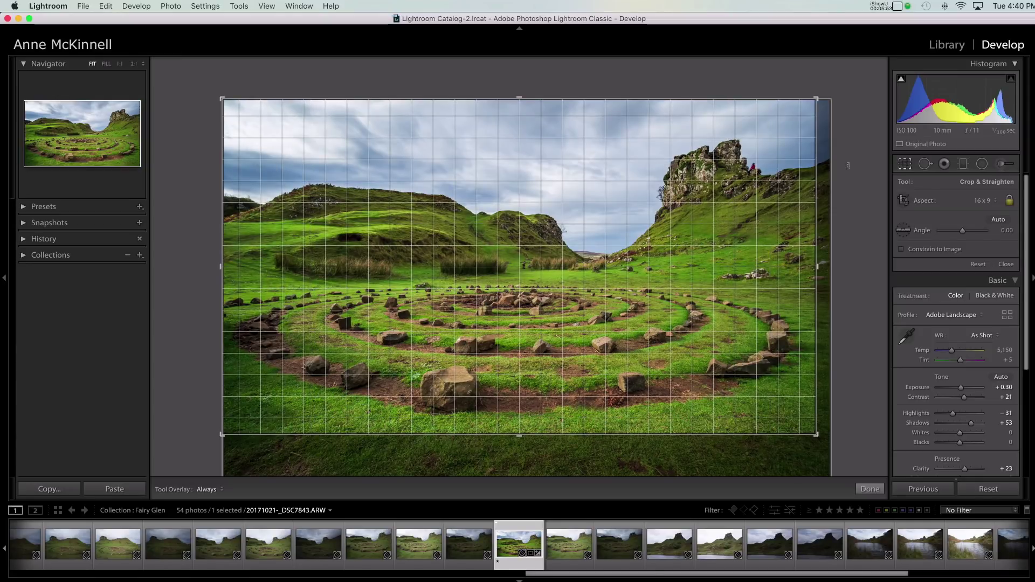
key(o)
key(o)
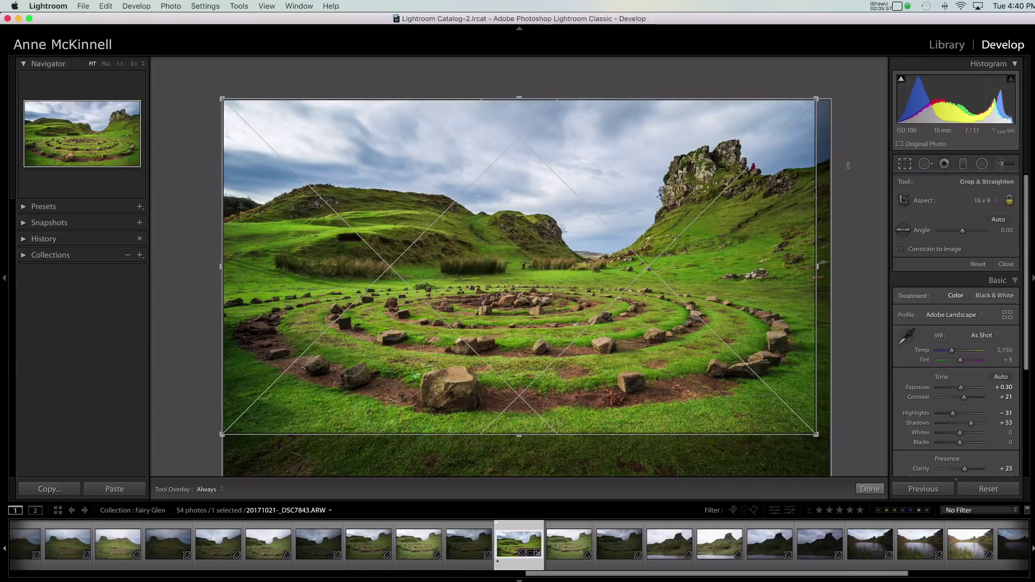
key(o)
key(o)
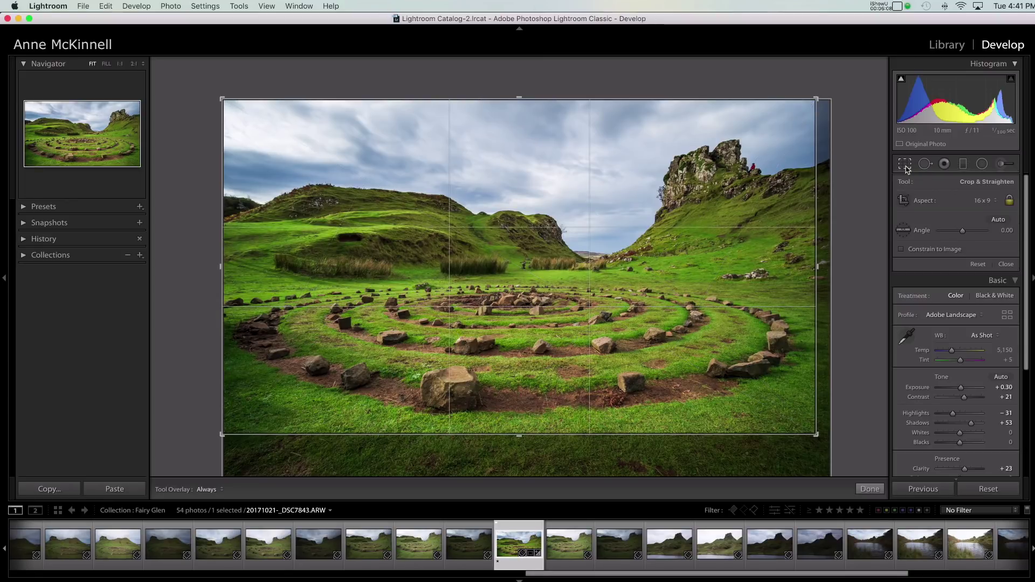
click(905, 165)
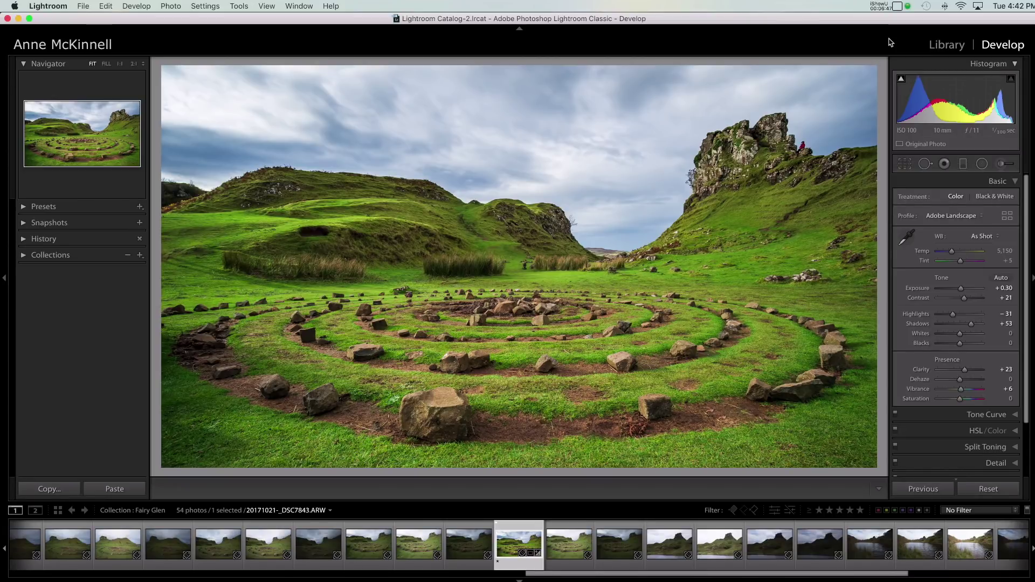
key(l)
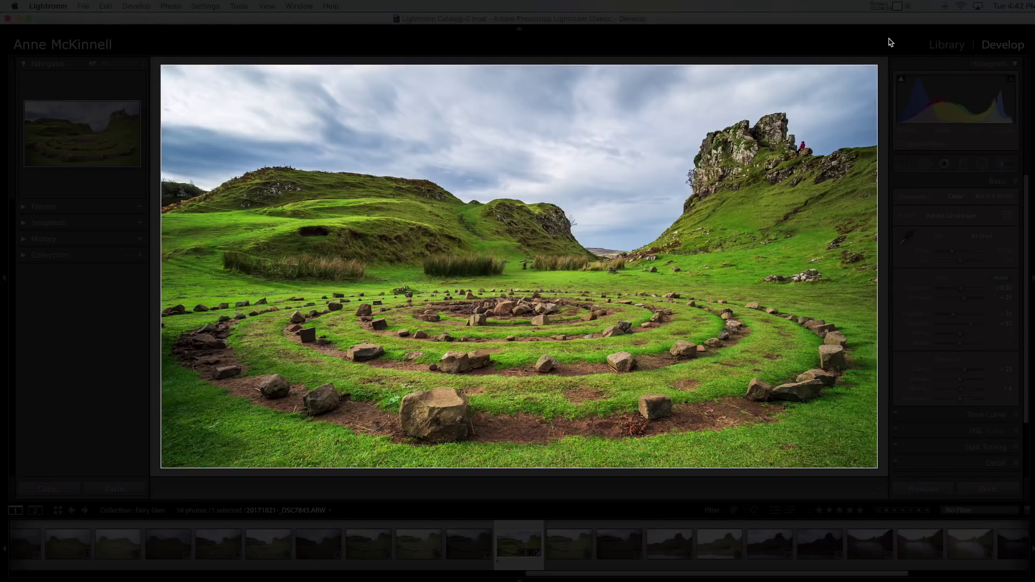
key(l)
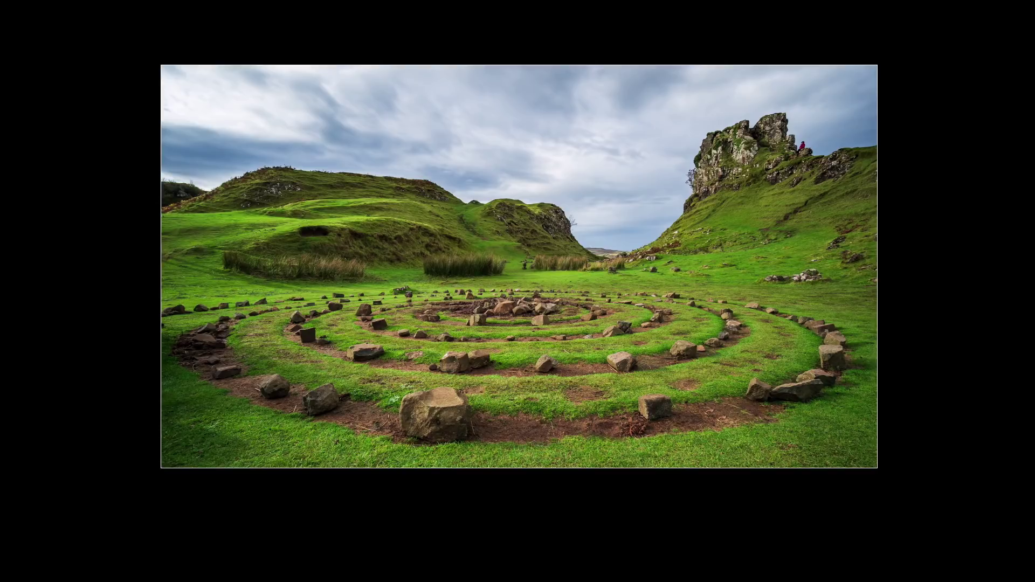
key(l)
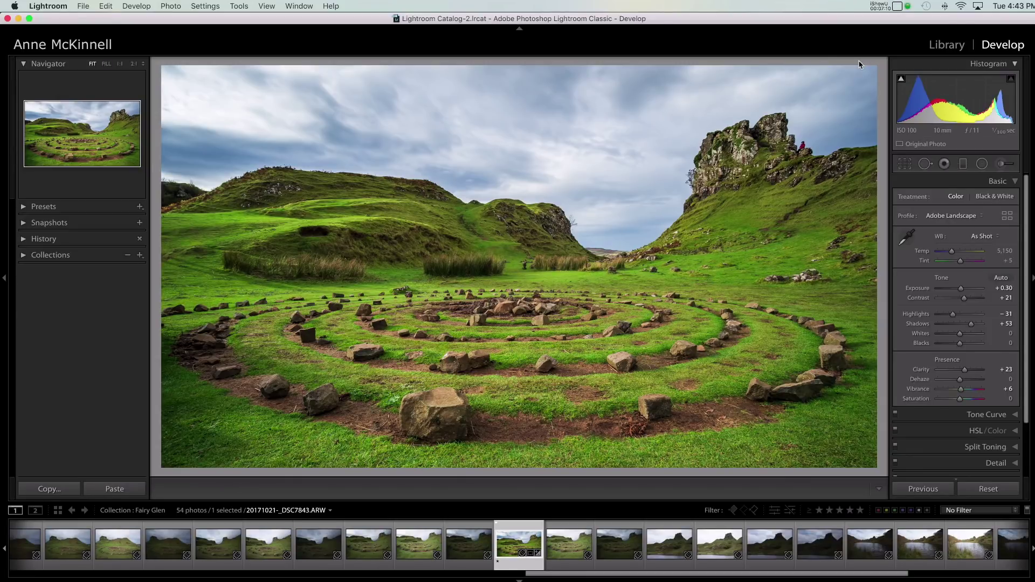
Compare before and edited versions of _DSC7843.ARW twice, ending on the edit, then switch to Library.
key(backslash)
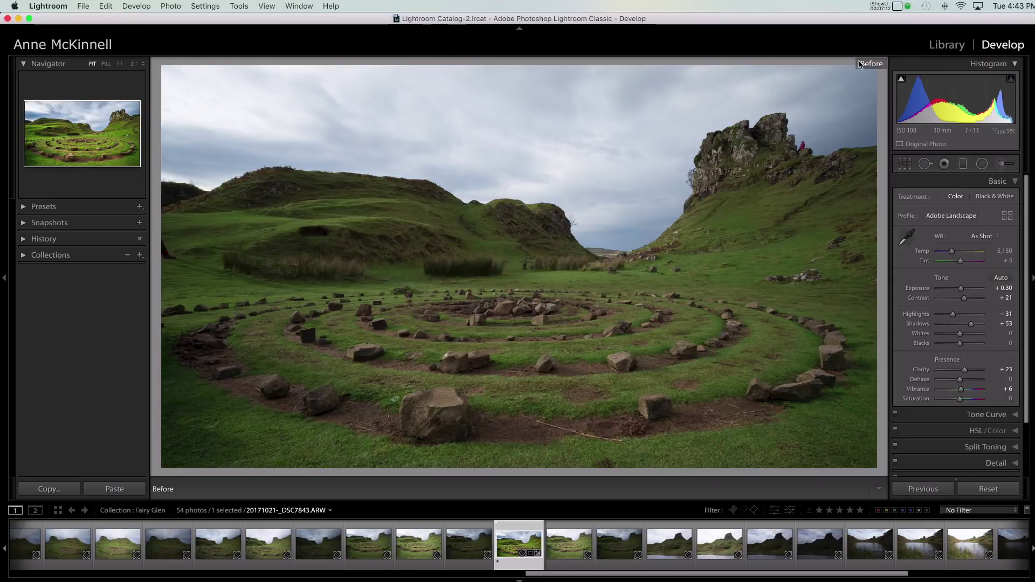
key(backslash)
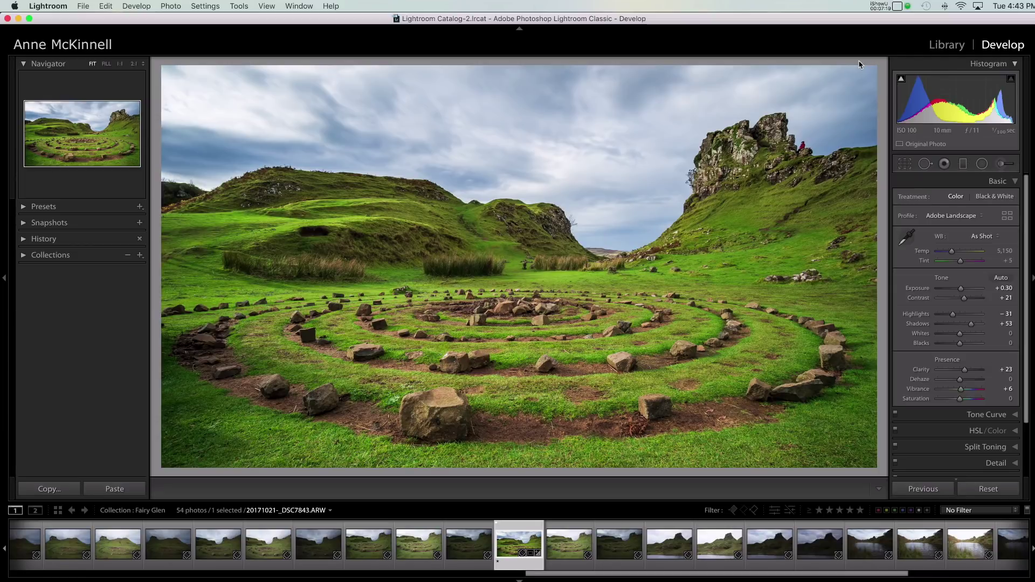
key(backslash)
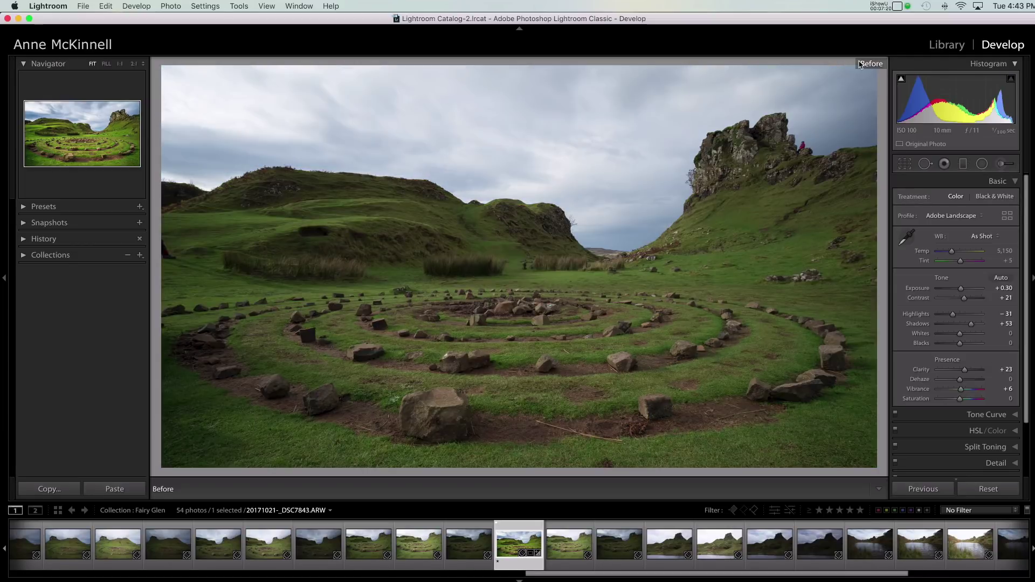
key(backslash)
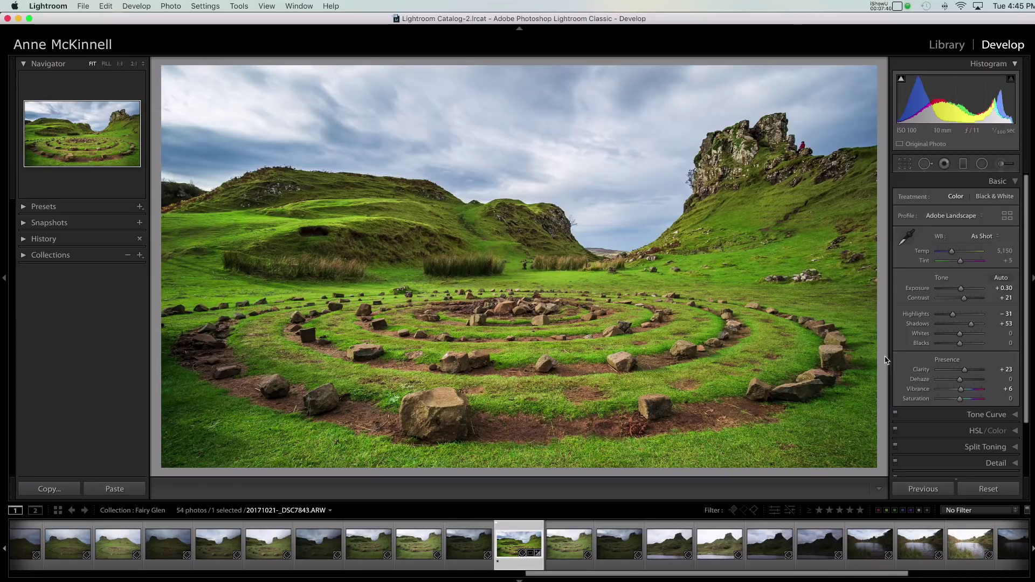
click(947, 46)
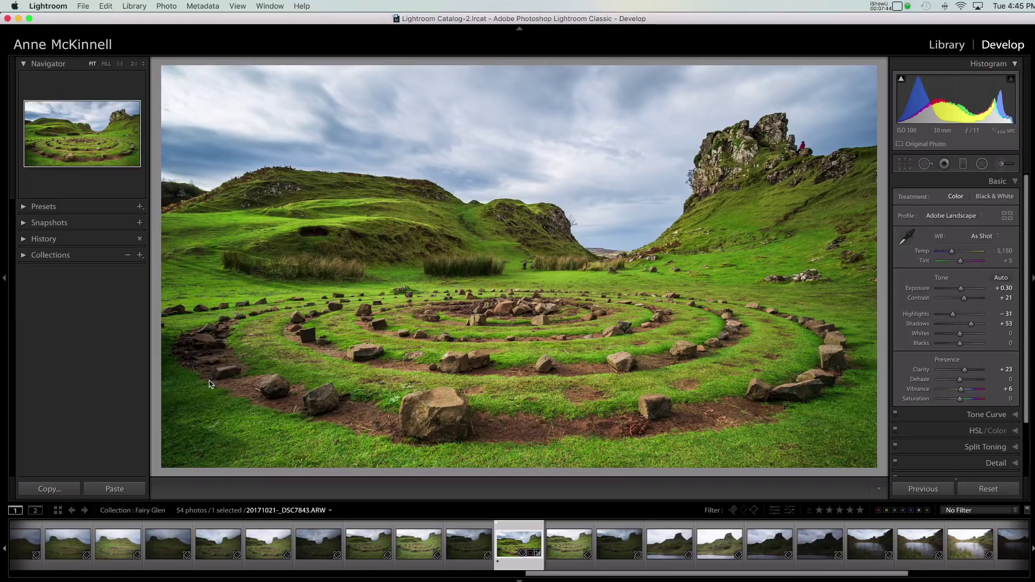
In Grid view, create a virtual copy of the edited _DSC7843.ARW thumbnail.
click(163, 489)
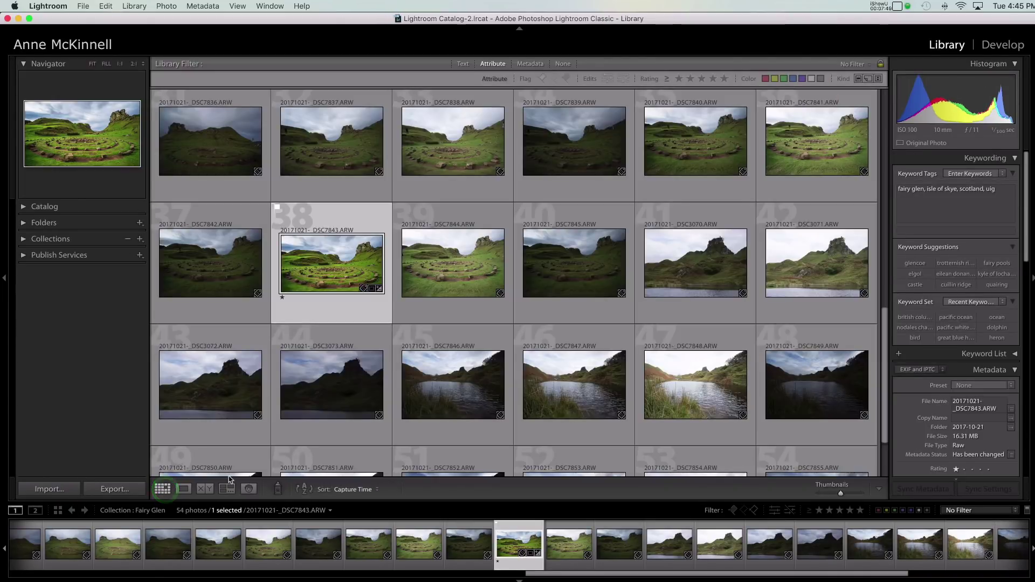
right_click(320, 267)
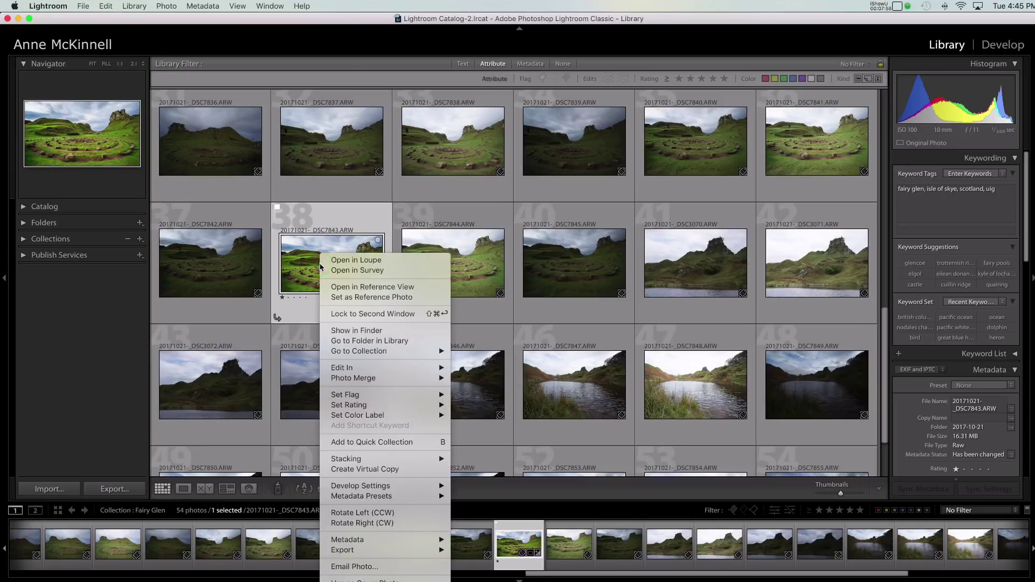
click(382, 473)
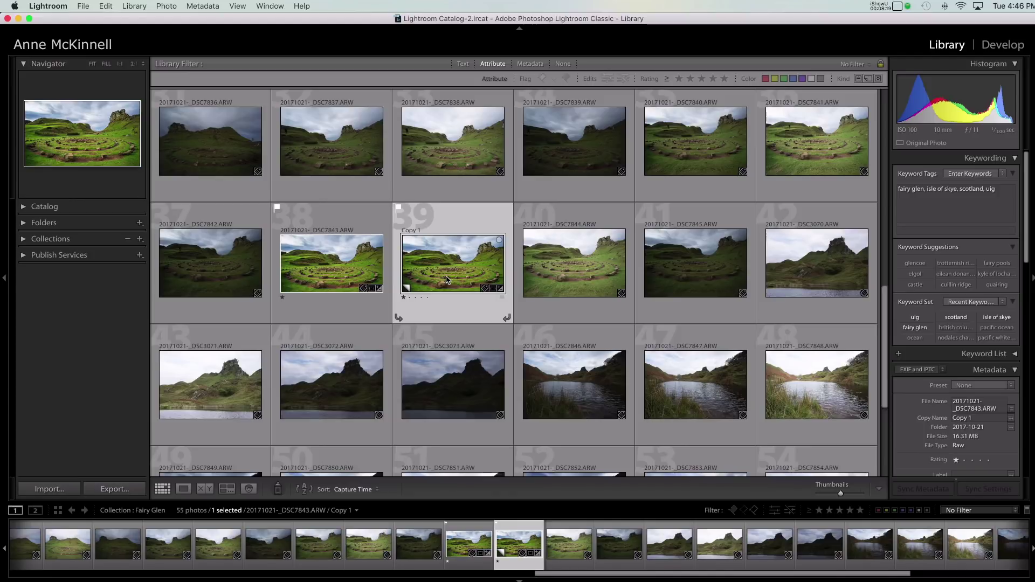
Convert Copy 1 to Black & White and split-tone its highlights blue, Hue 215, Saturation 50.
click(994, 48)
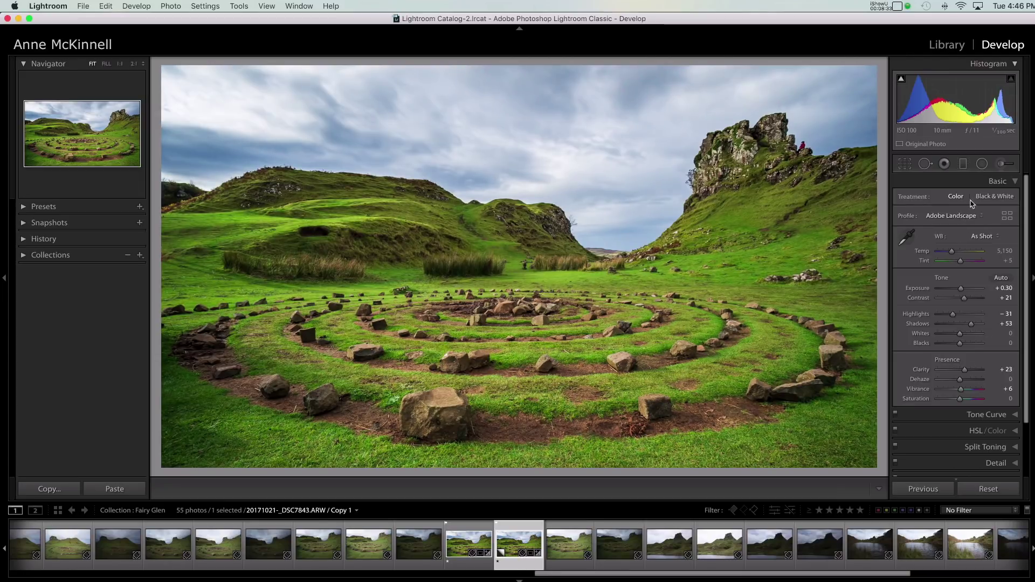
click(995, 197)
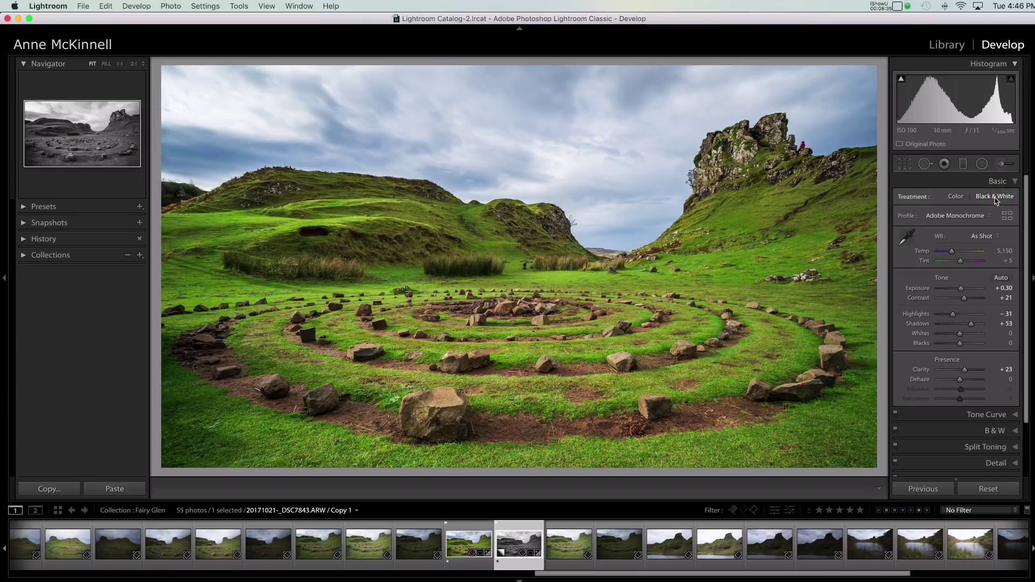
click(1012, 449)
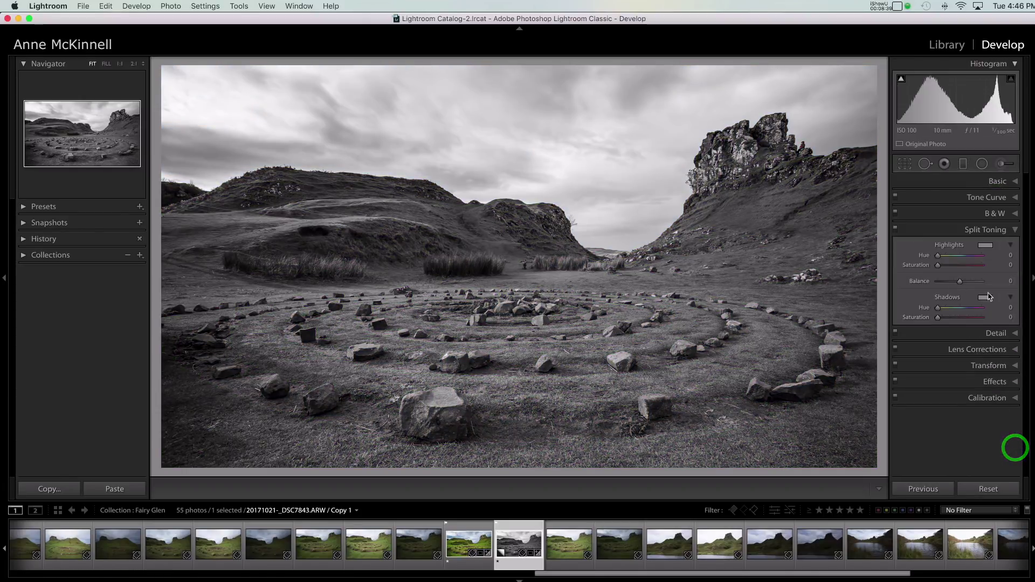
click(987, 246)
click(909, 232)
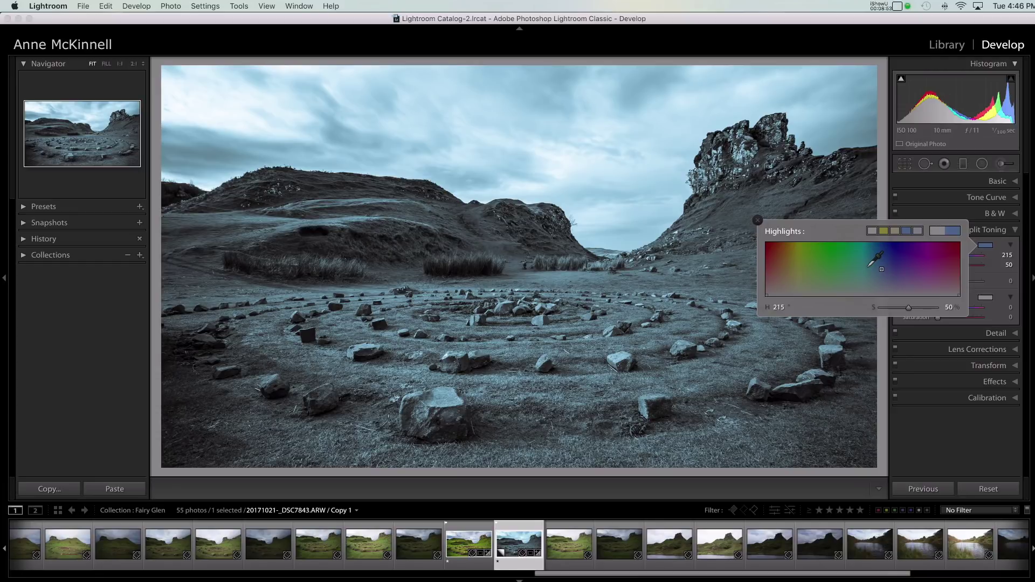
key(Return)
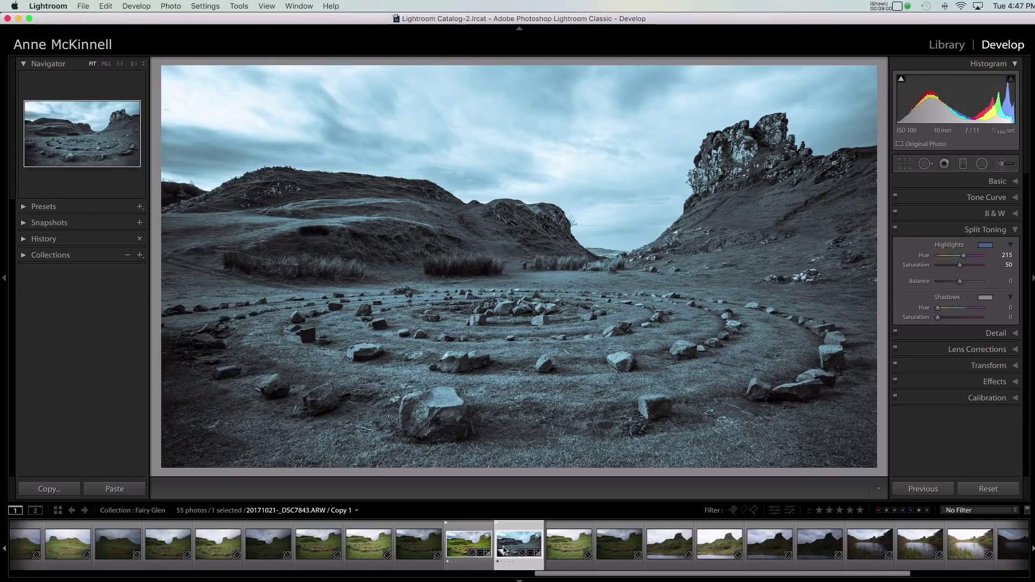
Back in the Library grid, remove the Copy 1 virtual copy from the collection.
click(943, 45)
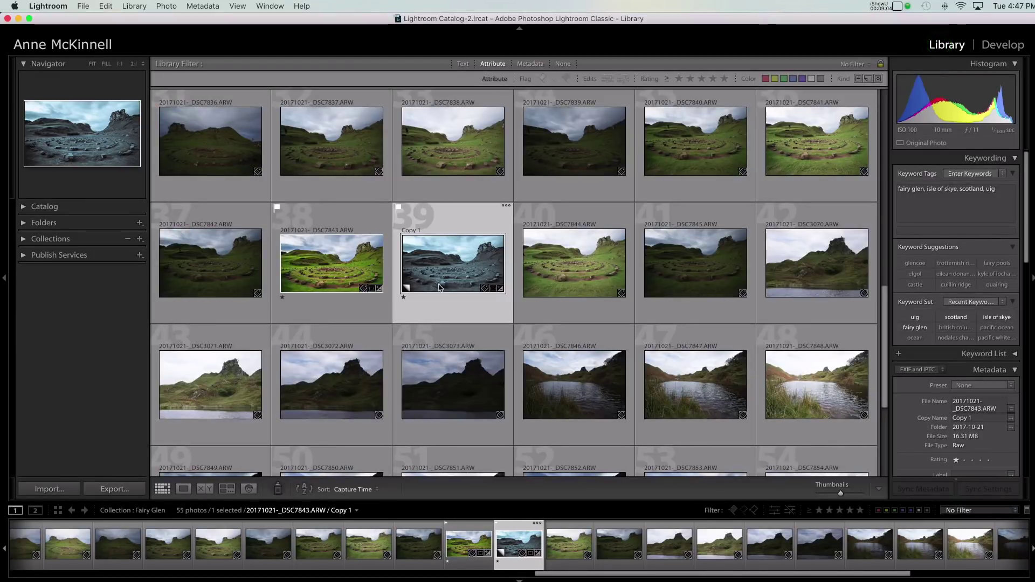
right_click(447, 268)
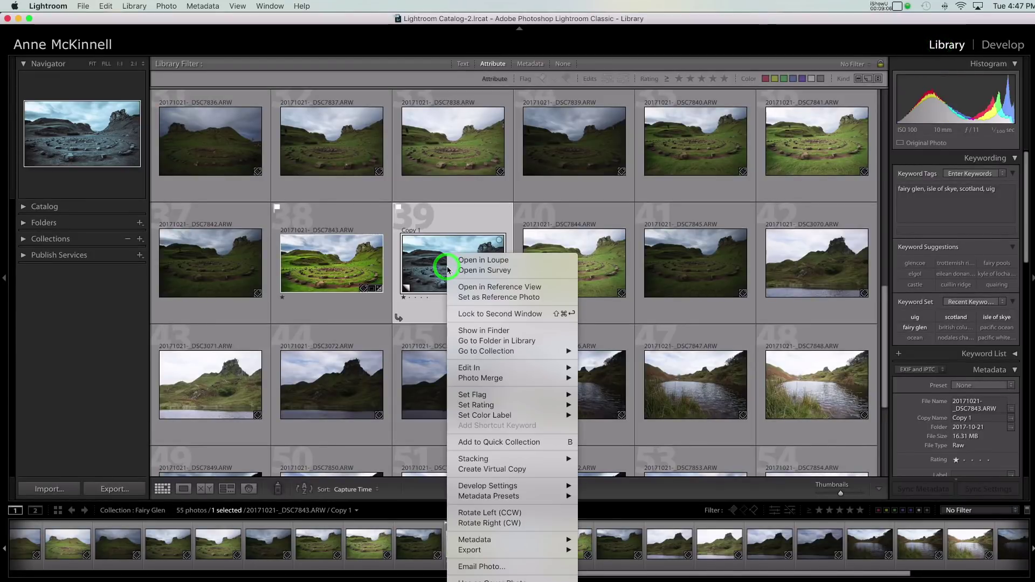
click(501, 581)
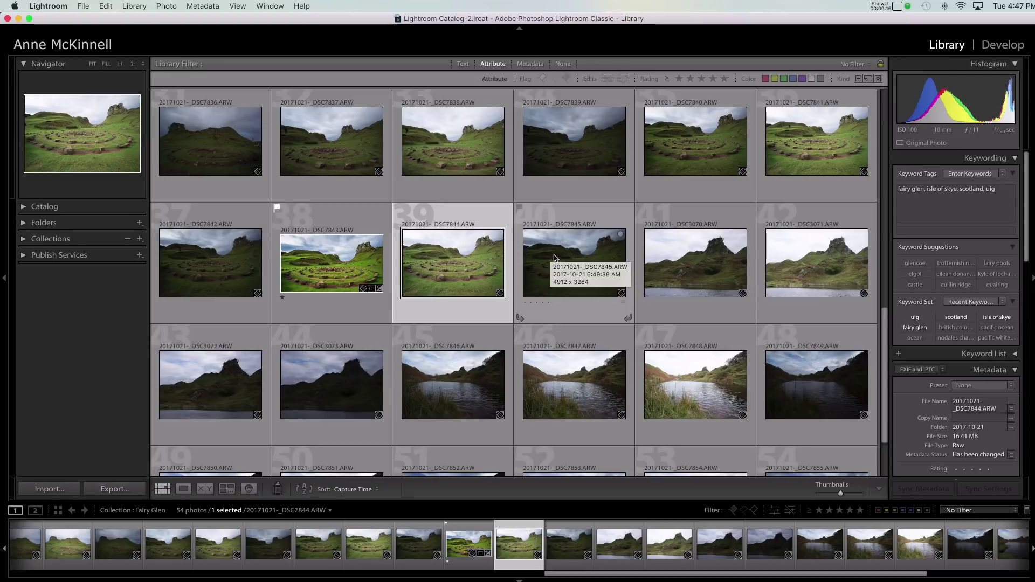
Select the original _DSC7843 thumbnail in the 54-photo Fairy Glen grid.
click(330, 267)
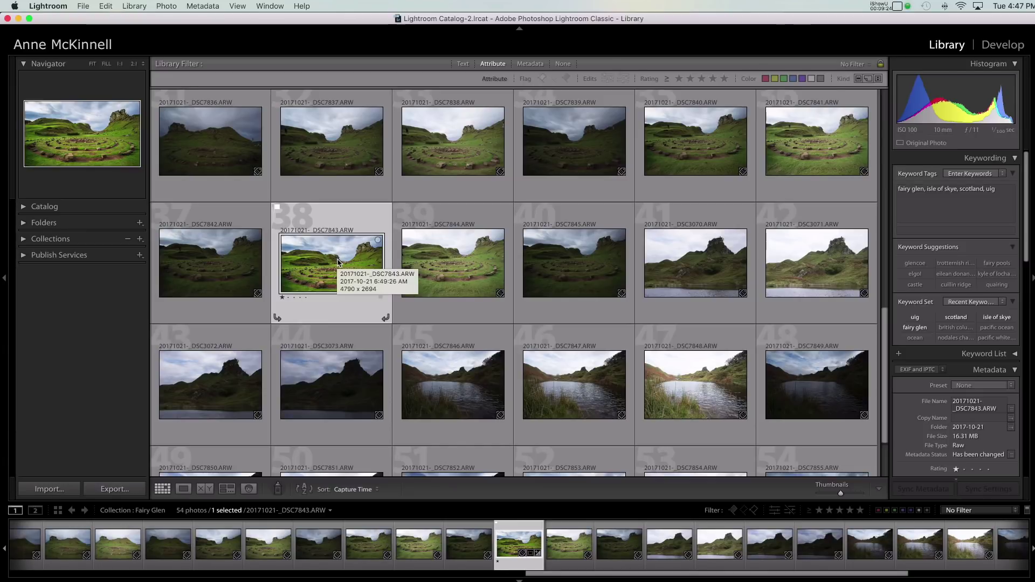
scroll(331, 271, up, 3)
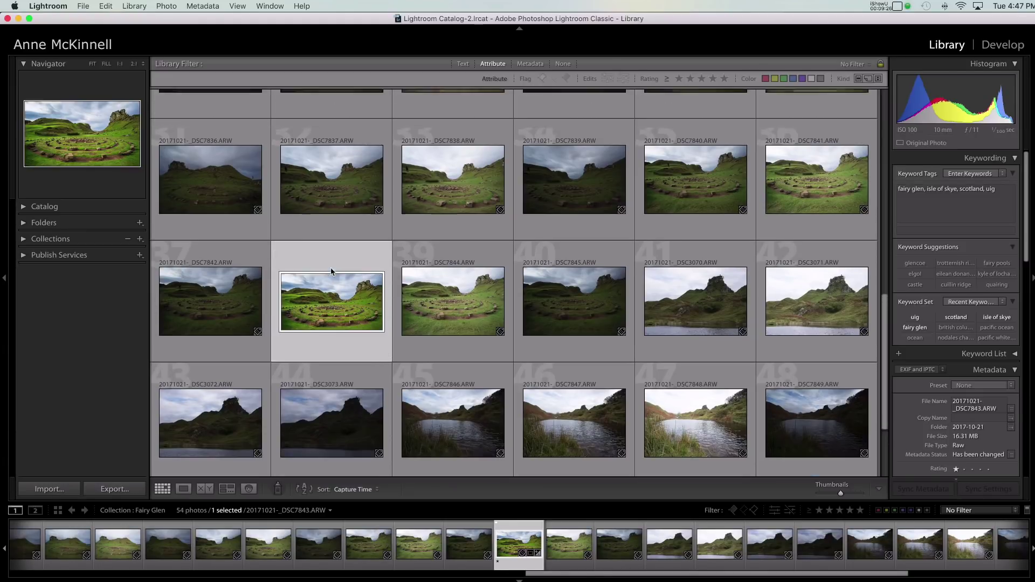
scroll(343, 365, up, 1)
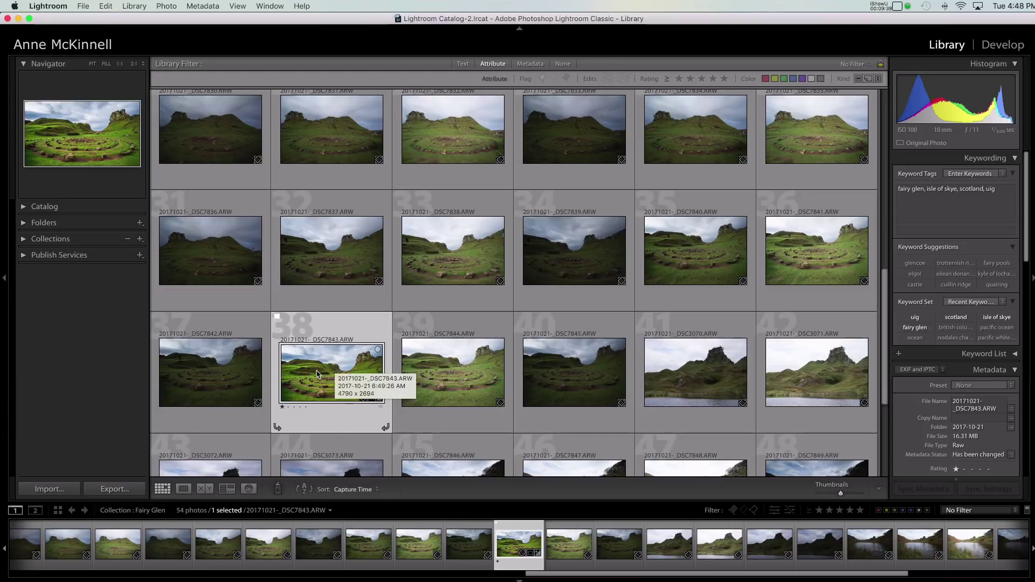
scroll(326, 226, up, 3)
scroll(325, 225, down, 3)
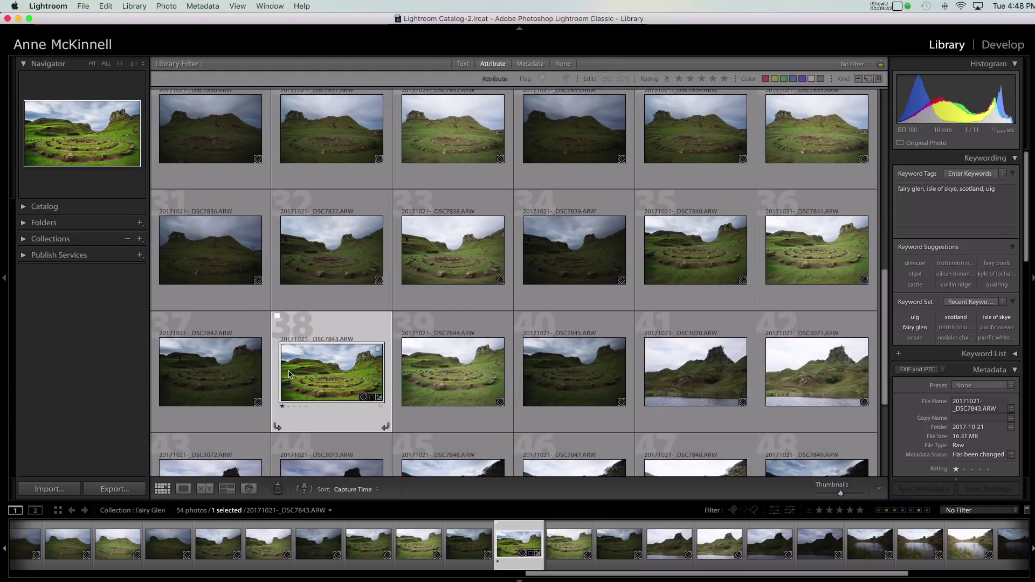
Sync _DSC7843's develop settings, excluding crop, to all 14 photos from _DSC7830 to _DSC7843.
shift+click(210, 135)
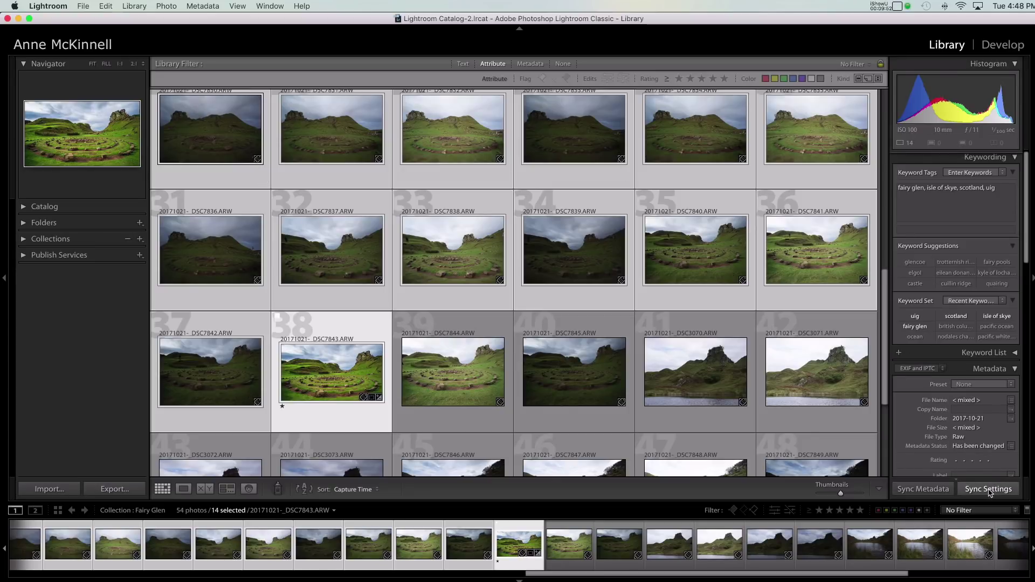
click(989, 490)
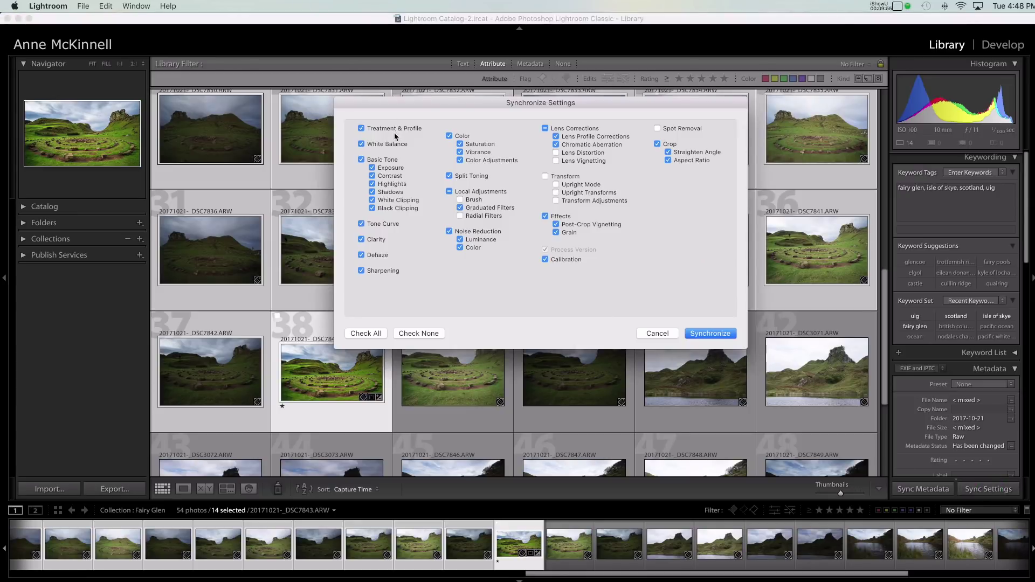
click(658, 144)
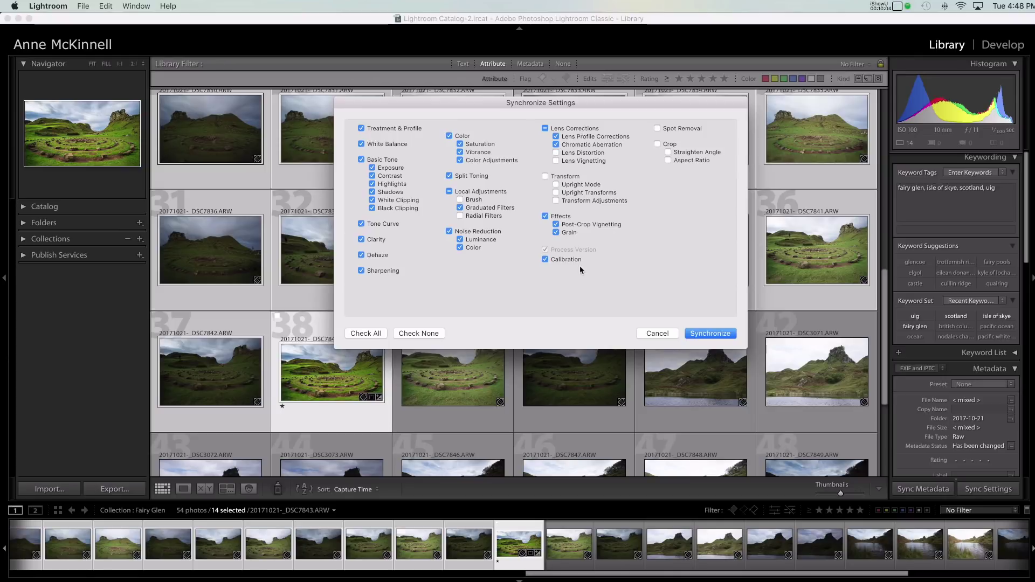
click(710, 334)
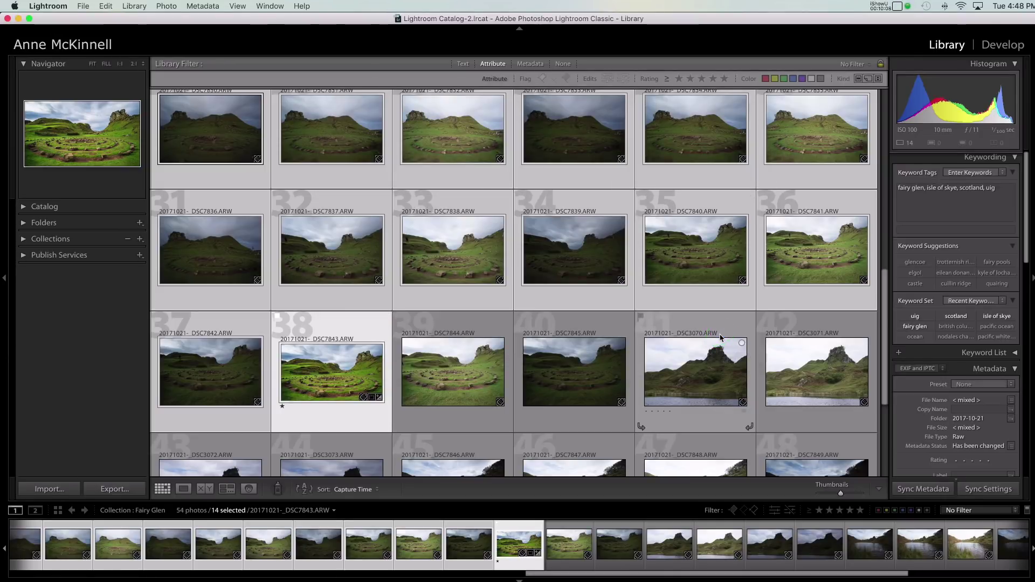